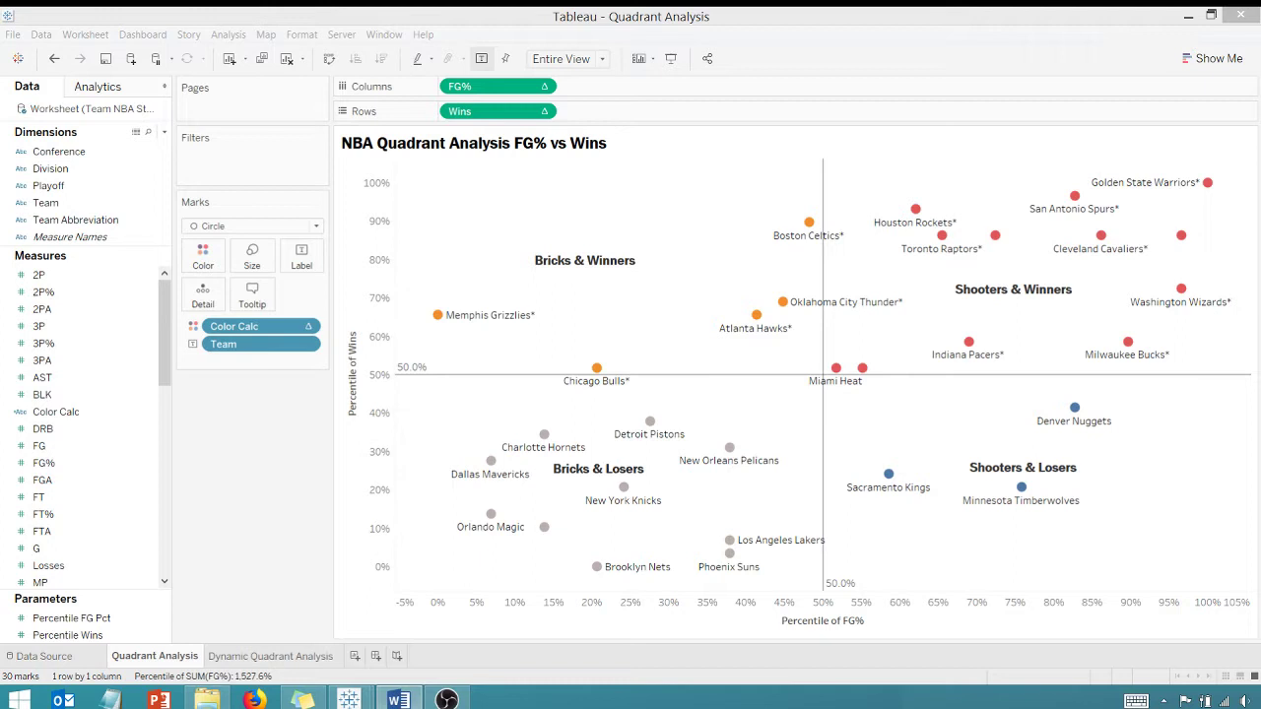
Step: Check the Miami Heat mark's tooltip, then switch to the Quadrant Analysis v2 workbook window
{"action": "mouse_move", "coordinate": [823, 381]}
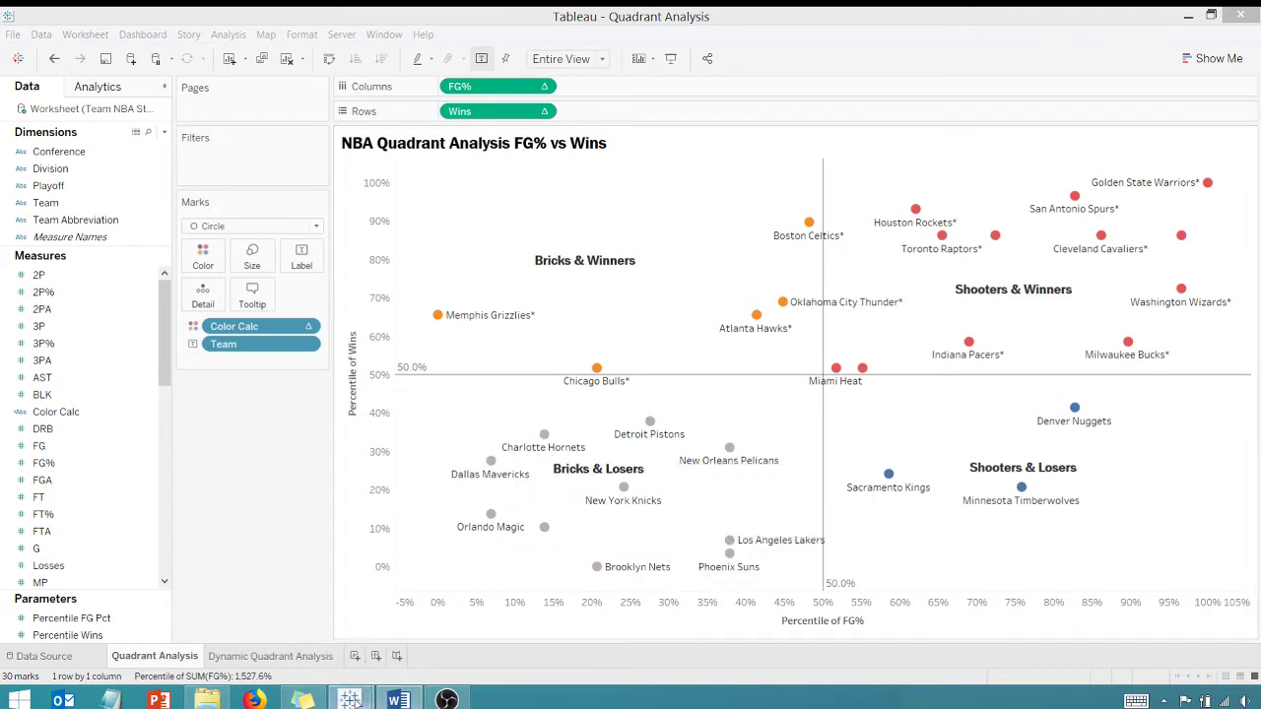
{"action": "mouse_move", "coordinate": [349, 700]}
{"action": "left_click", "coordinate": [281, 626]}
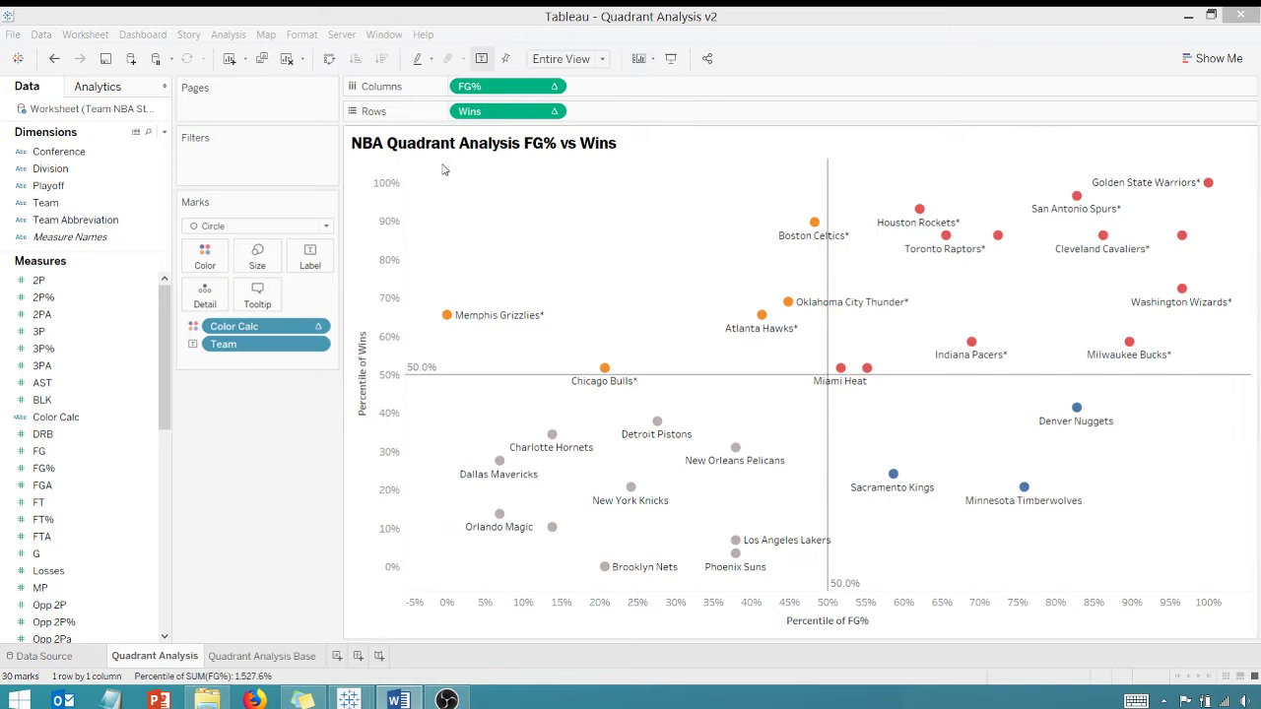
Step: Start a Float parameter named Percentile FG Pct, current value 0.5, formatted as a percentage with 0 decimals
{"action": "left_click", "coordinate": [164, 132]}
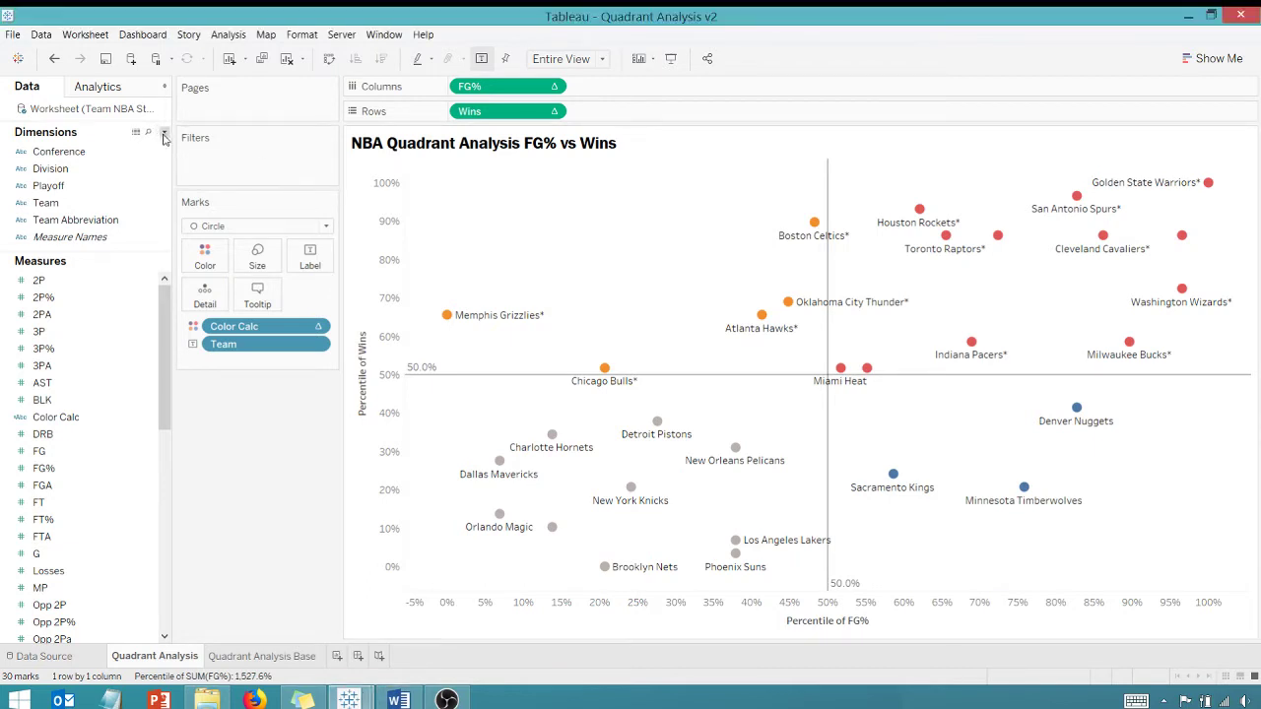
{"action": "left_click", "coordinate": [113, 167]}
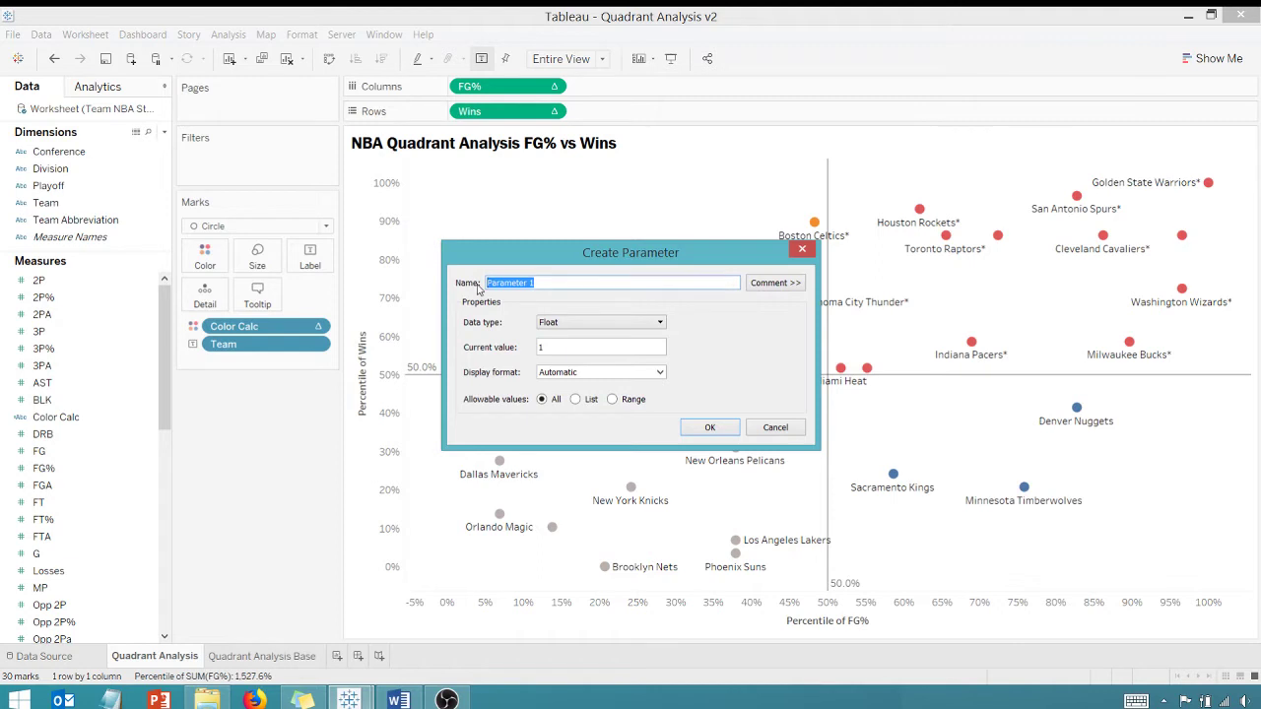
{"action": "type", "text": "Percentile FG Pct"}
{"action": "key", "text": "alt+Tab"}
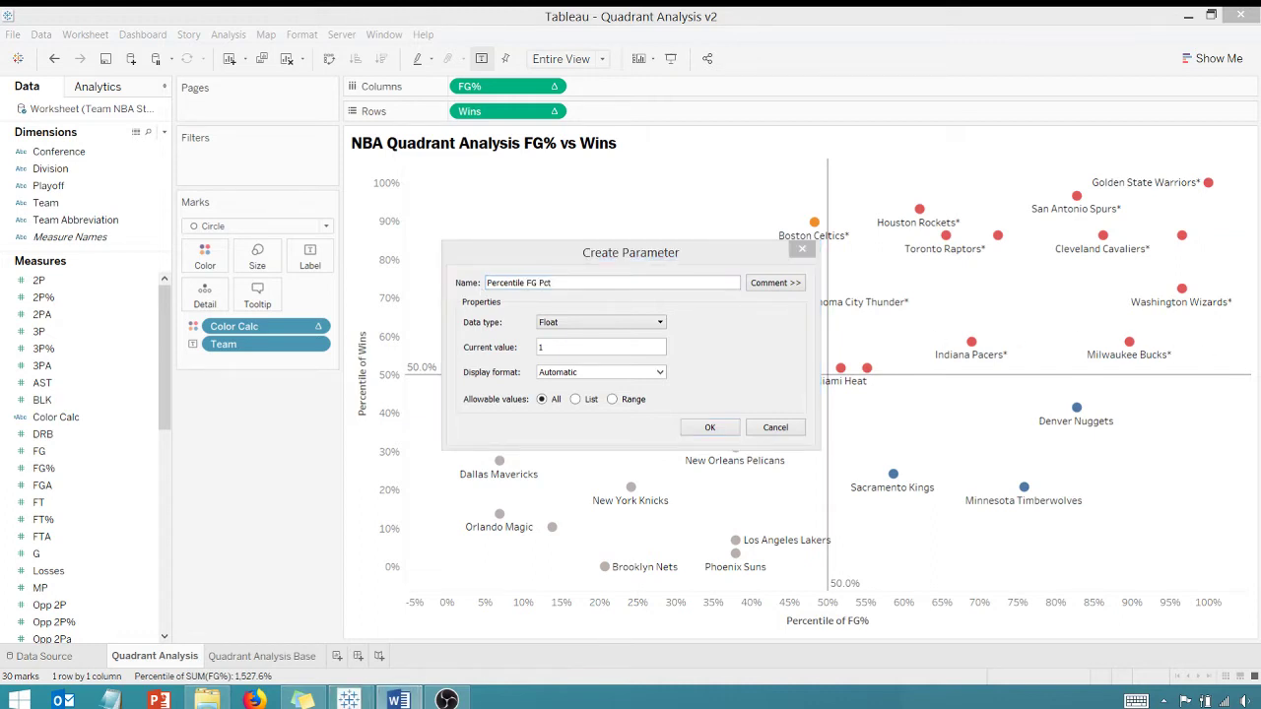
{"action": "left_click", "coordinate": [660, 325]}
{"action": "left_click", "coordinate": [661, 333]}
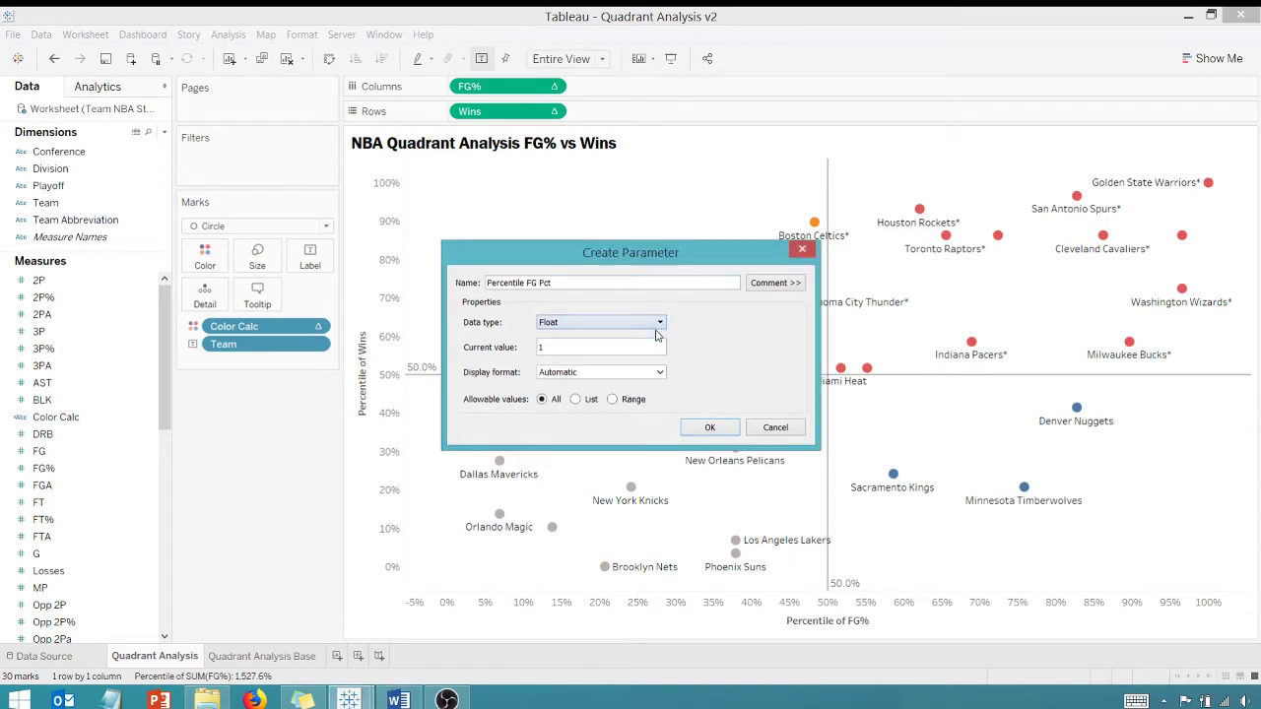
{"action": "left_click", "coordinate": [606, 346]}
{"action": "type", "text": ".5"}
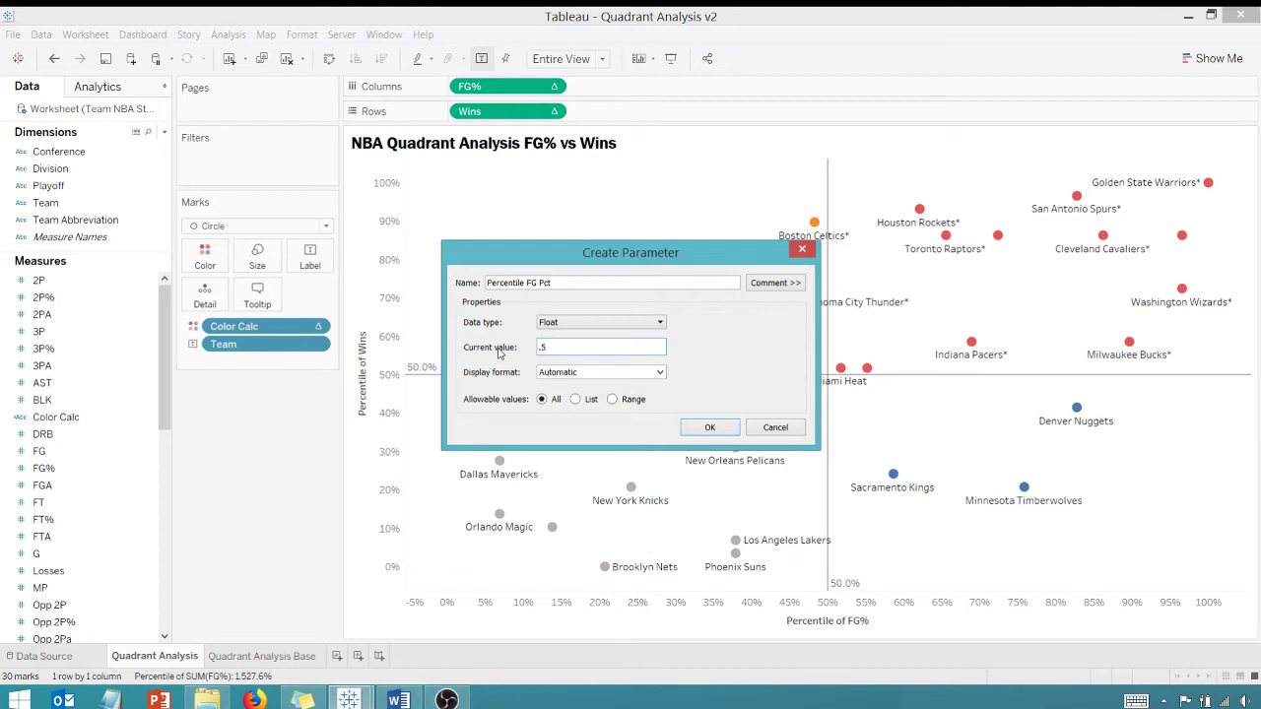
{"action": "left_click", "coordinate": [660, 372]}
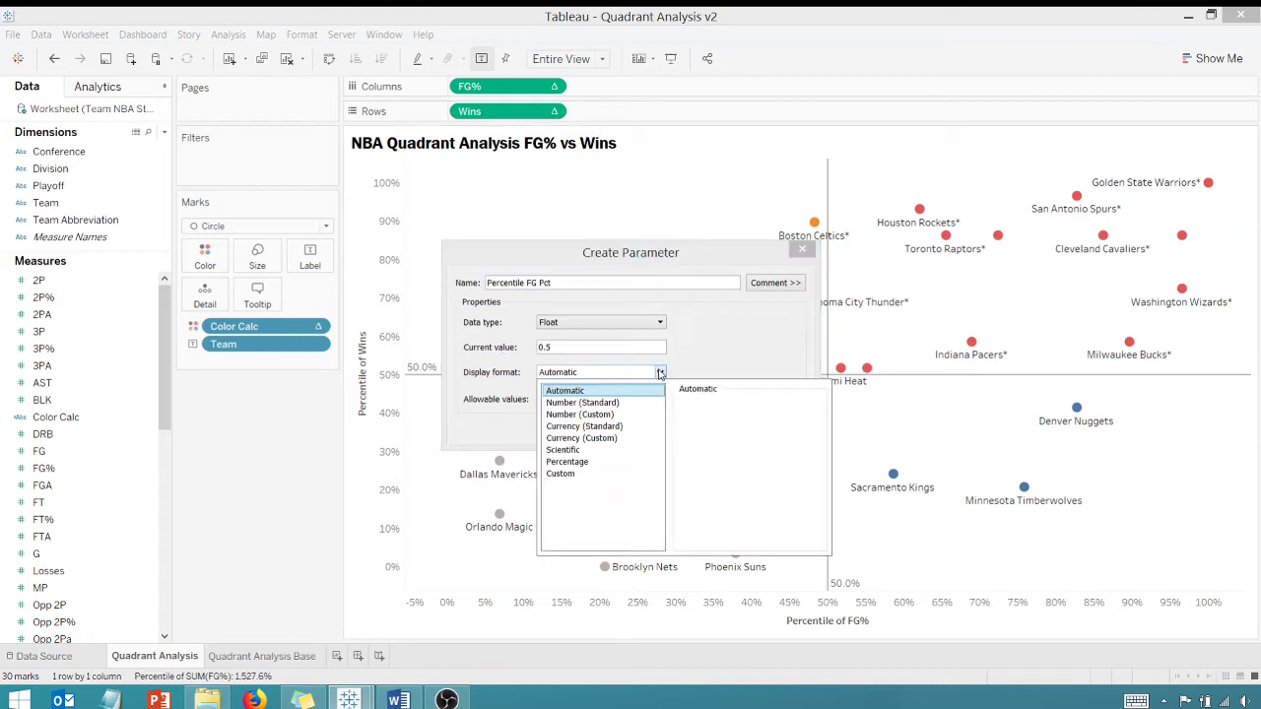
{"action": "left_click", "coordinate": [572, 461]}
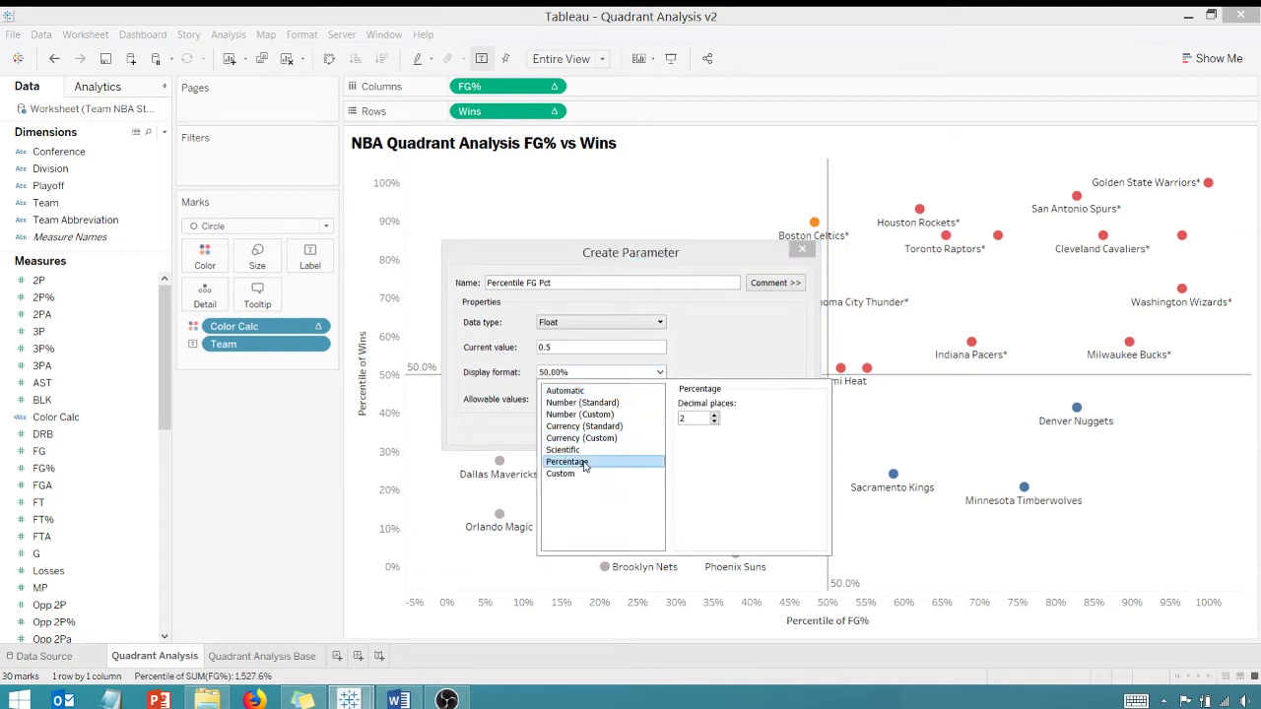
{"action": "left_click", "coordinate": [714, 421]}
{"action": "left_click", "coordinate": [715, 422]}
{"action": "left_click", "coordinate": [705, 355]}
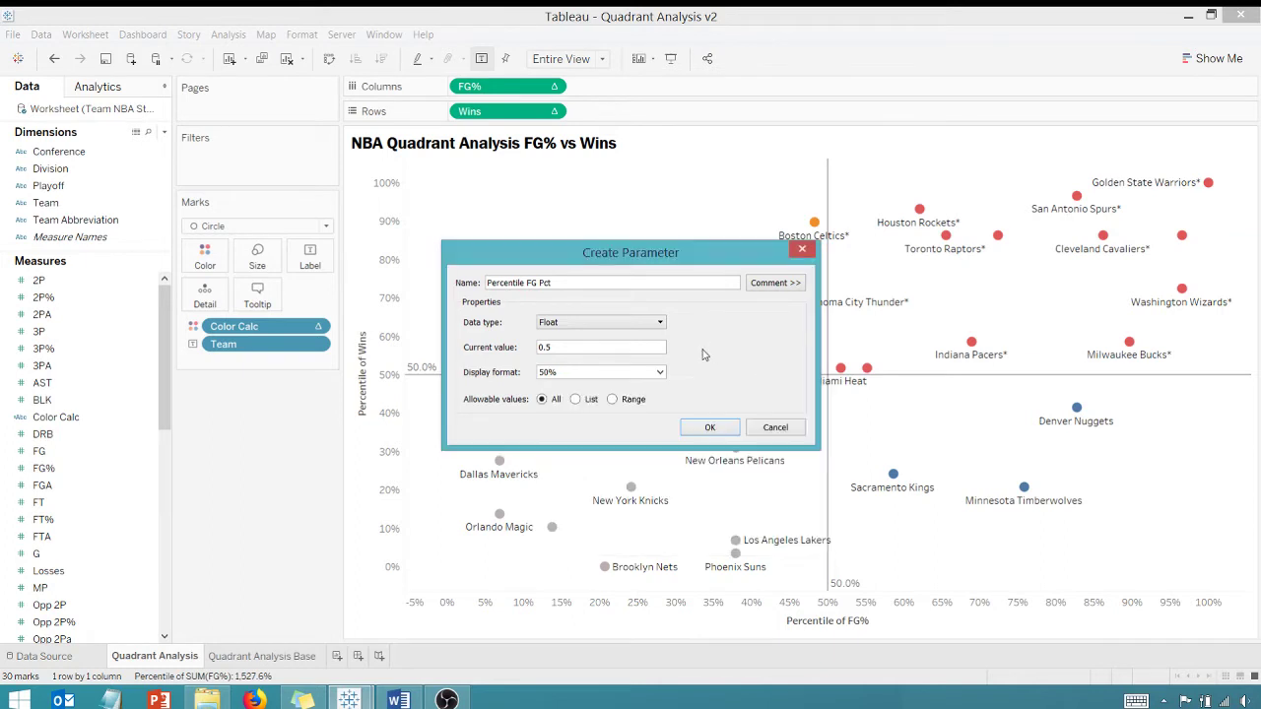
Step: Limit Percentile FG Pct to a range of 0 to 1 with a 0.1 step size
{"action": "left_click", "coordinate": [613, 400]}
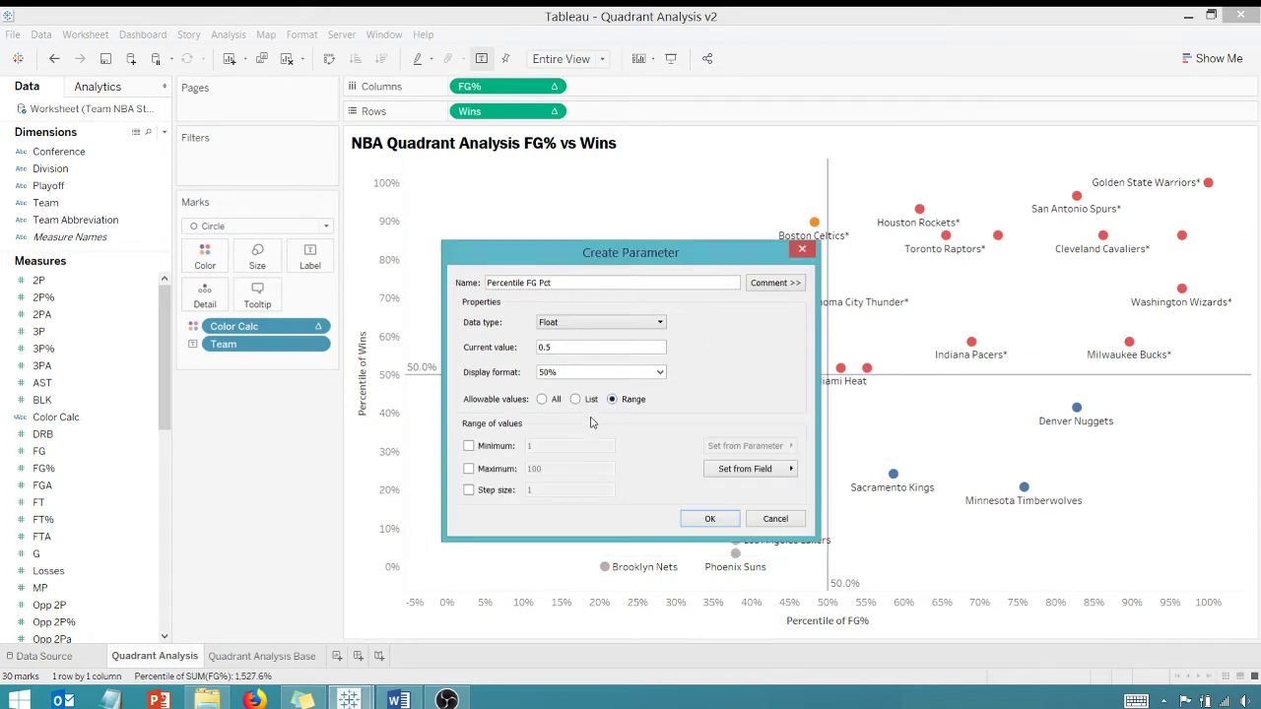
{"action": "left_click", "coordinate": [469, 446]}
{"action": "key", "text": "Tab"}
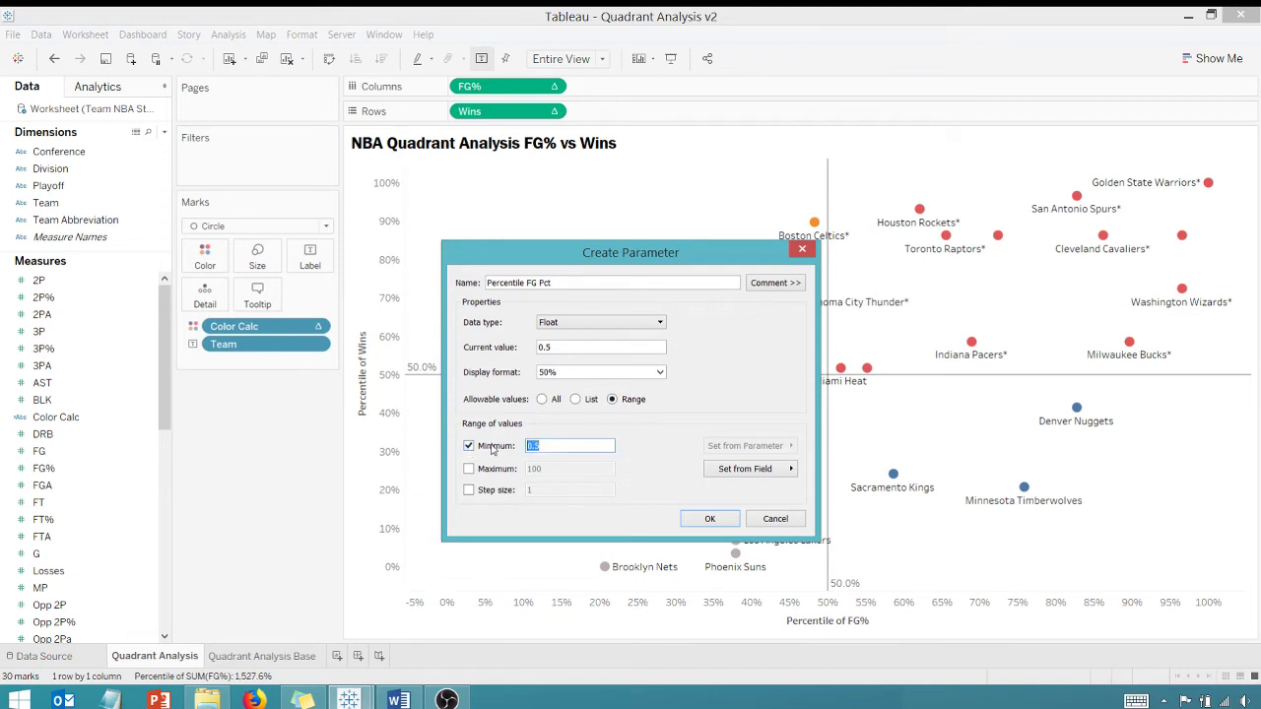
{"action": "type", "text": "0"}
{"action": "left_click", "coordinate": [469, 469]}
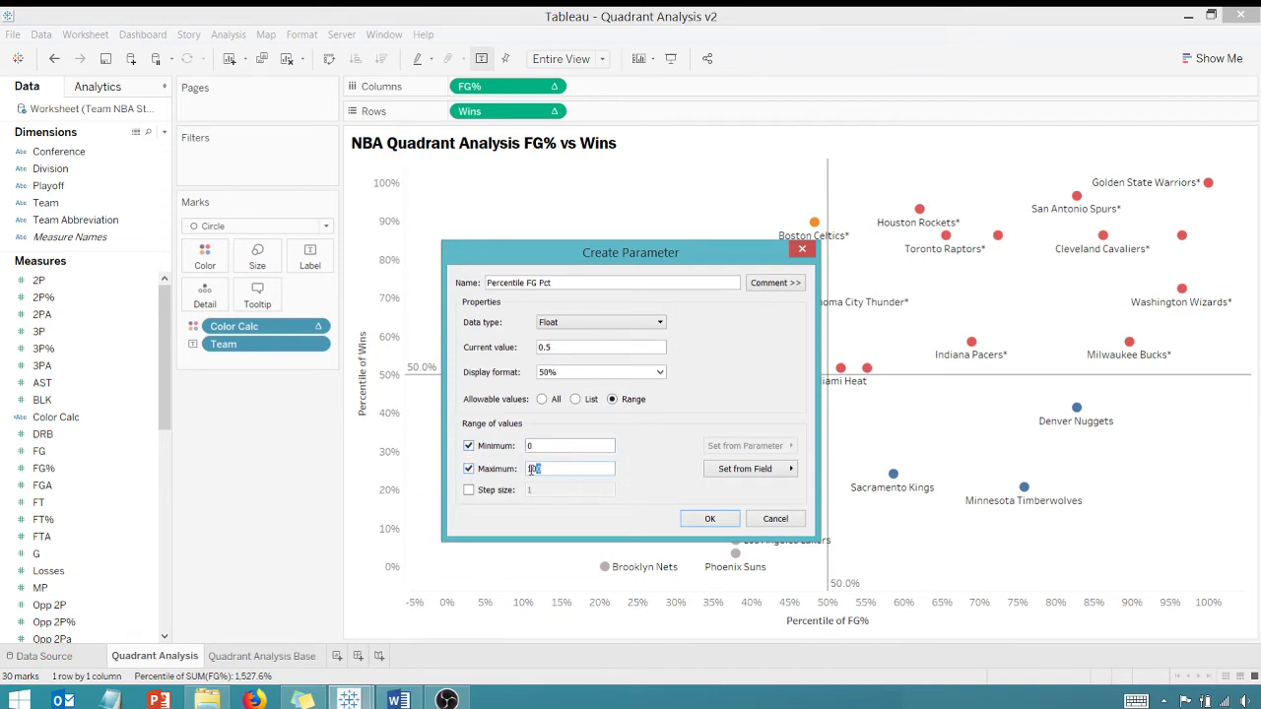
{"action": "type", "text": "1"}
{"action": "left_click", "coordinate": [469, 491]}
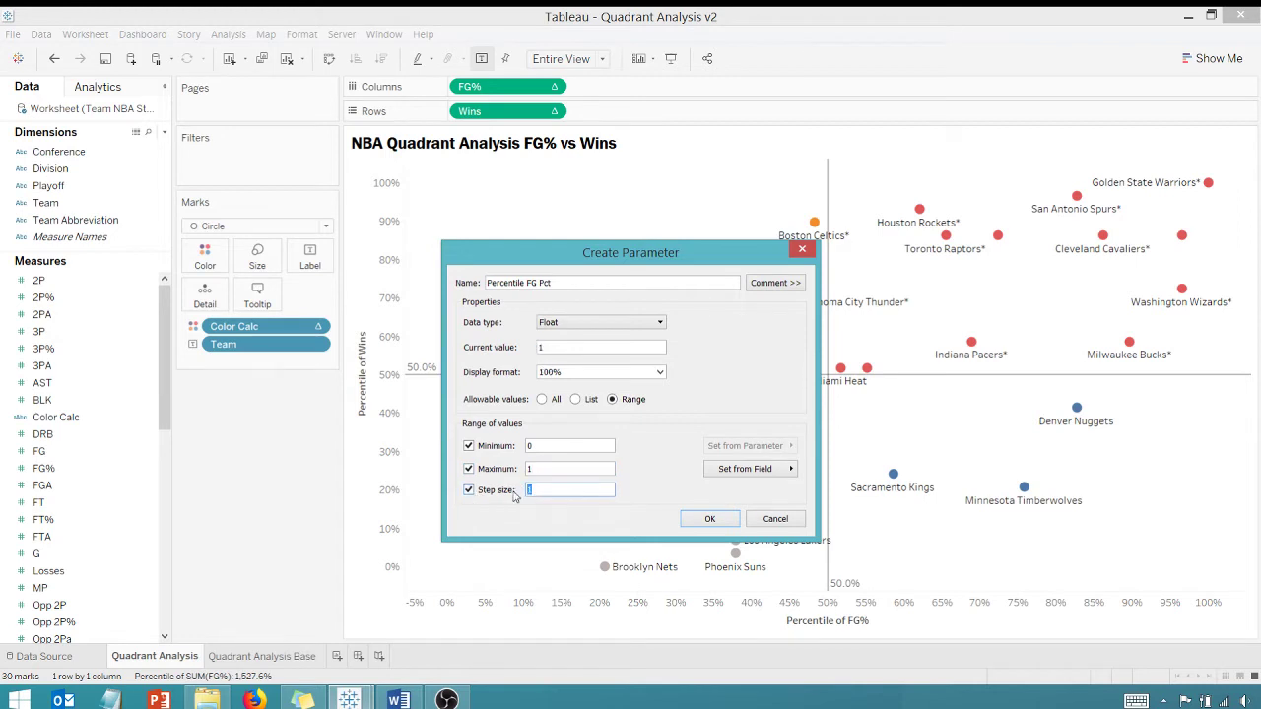
{"action": "type", "text": ".1"}
Step: Create the Percentile FG Pct parameter and duplicate it
{"action": "left_click", "coordinate": [700, 521]}
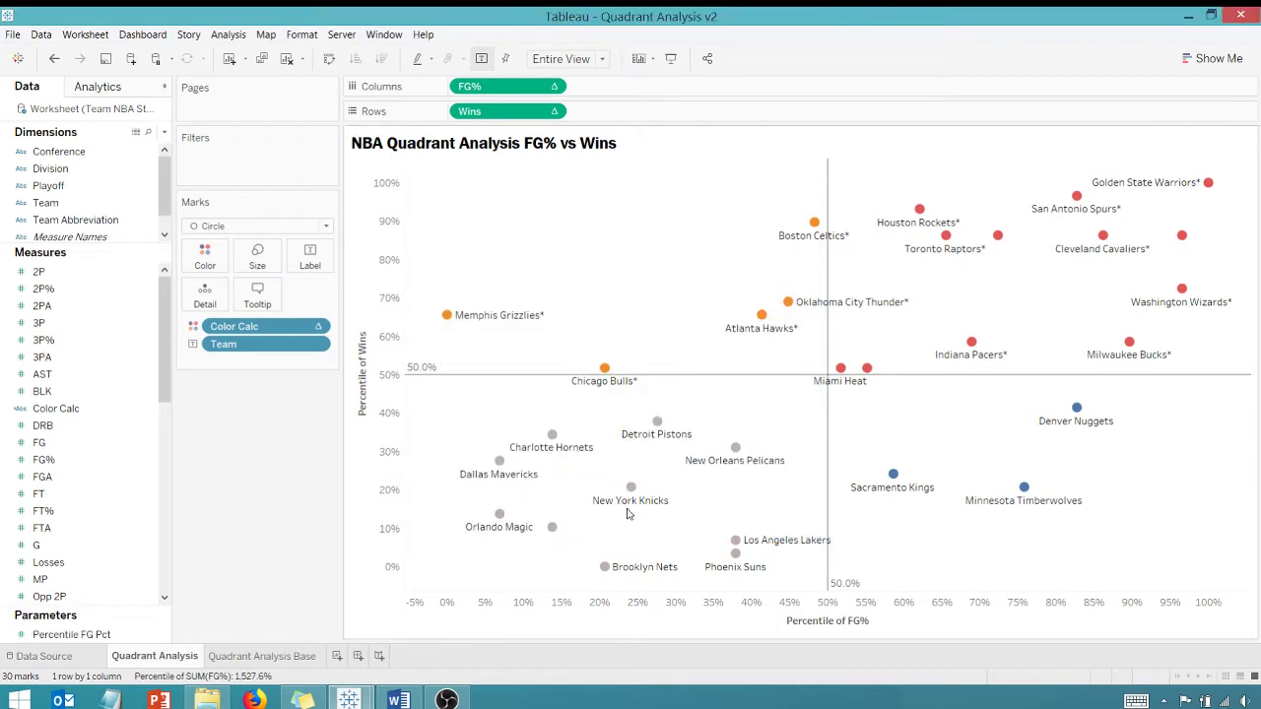
{"action": "left_click", "coordinate": [109, 635]}
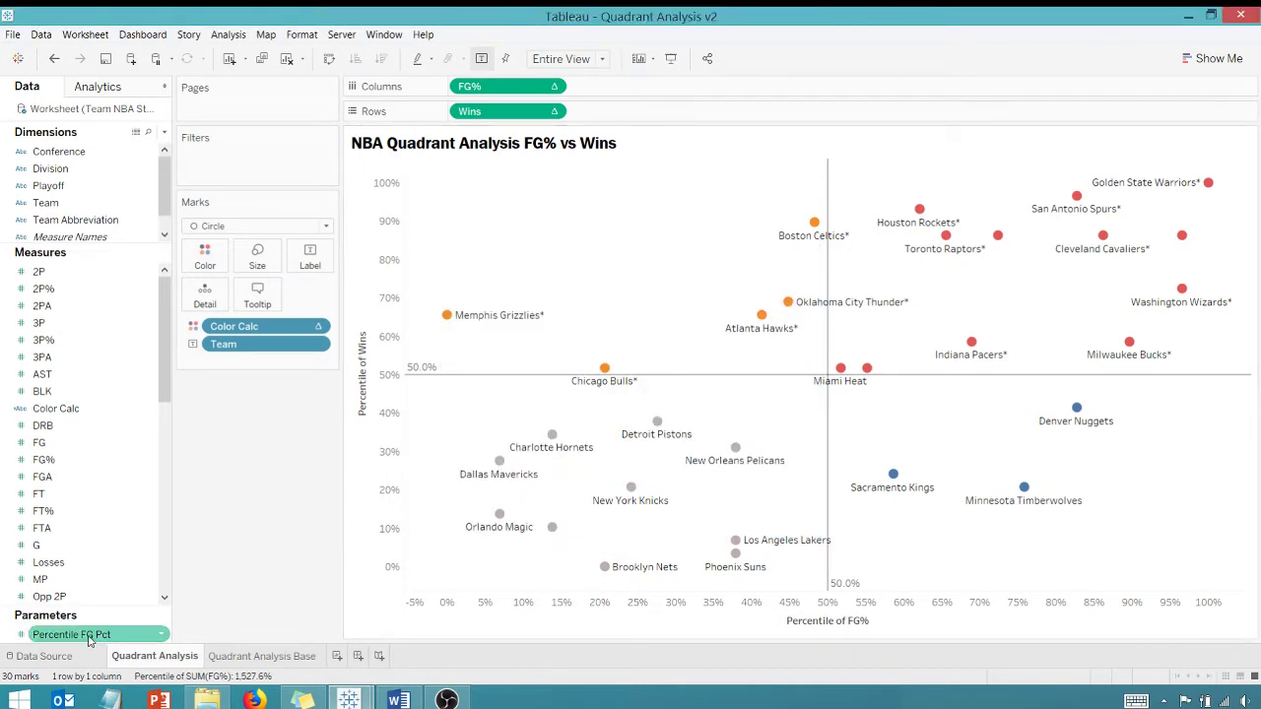
{"action": "right_click", "coordinate": [92, 638]}
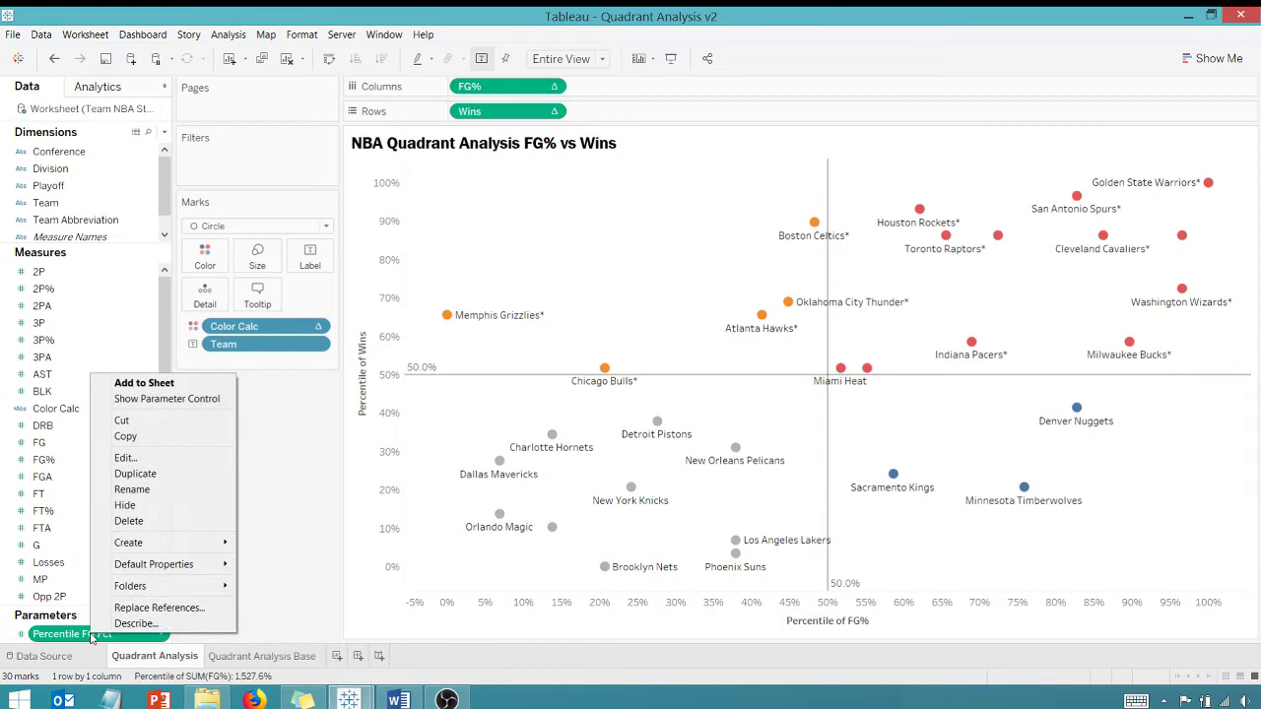
{"action": "left_click", "coordinate": [135, 474]}
Step: Rename the duplicated parameter to Percentile Wins
{"action": "right_click", "coordinate": [125, 636]}
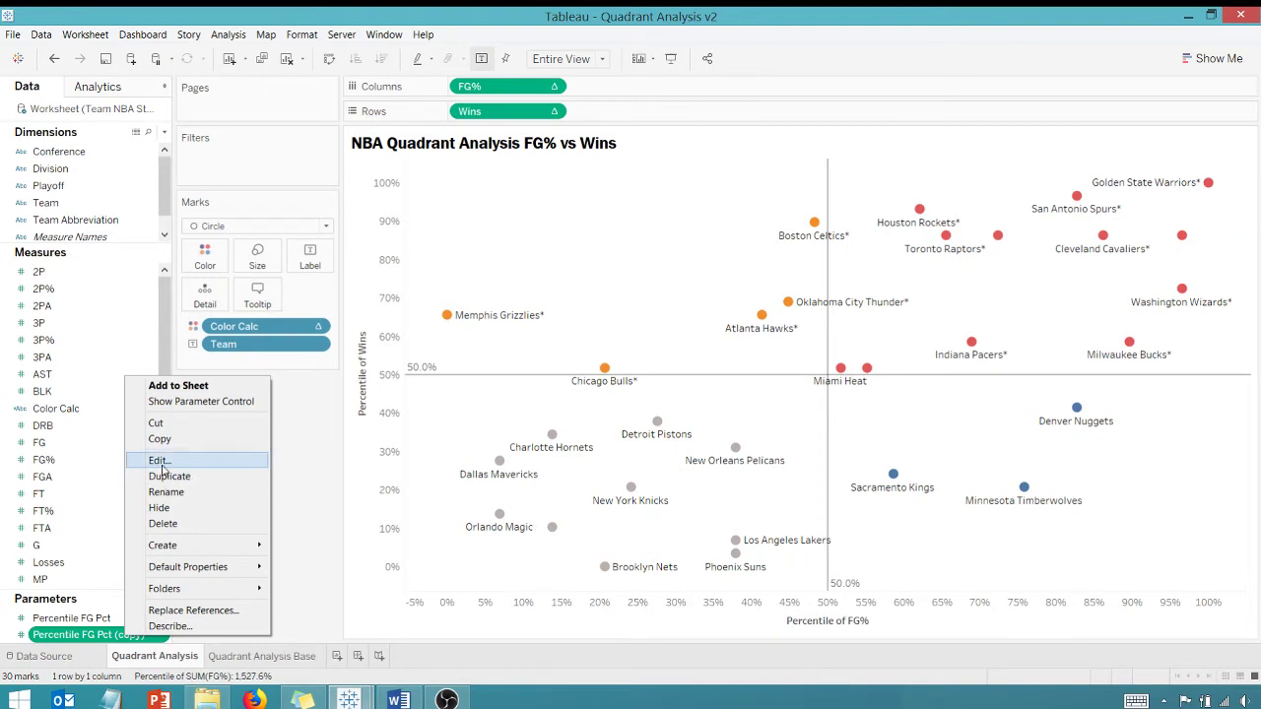
{"action": "left_click", "coordinate": [161, 459]}
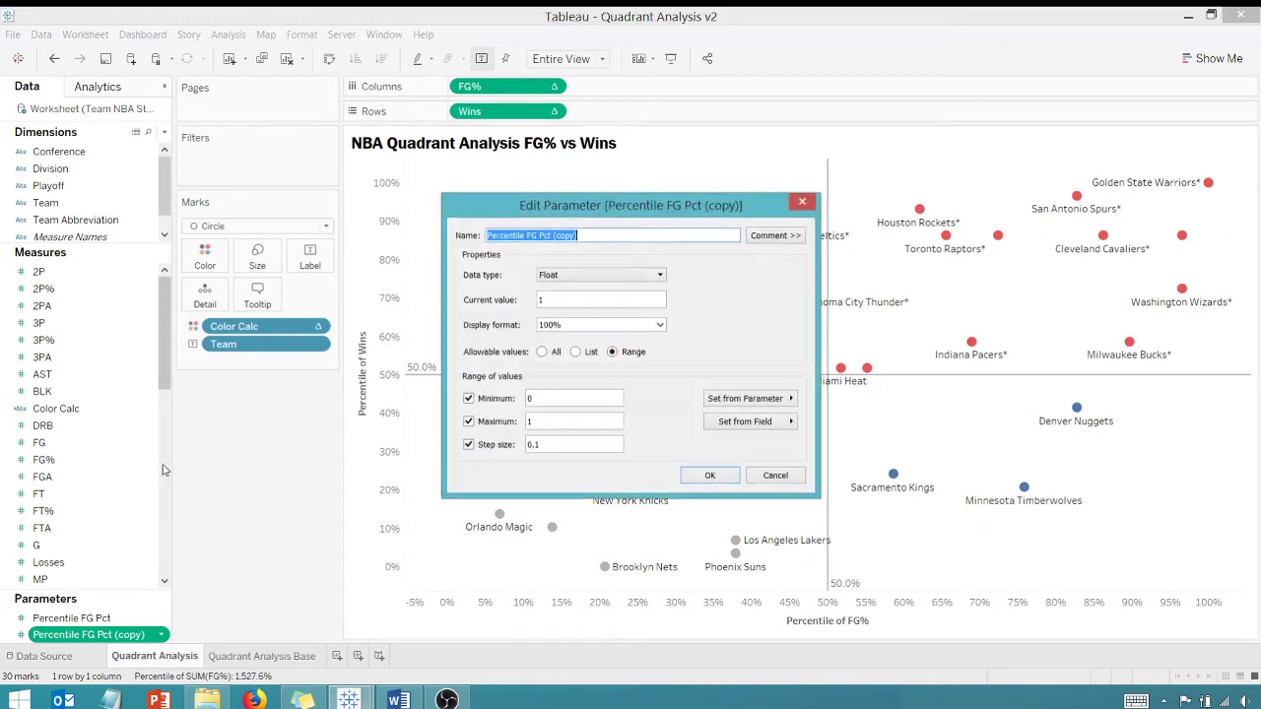
{"action": "left_click", "coordinate": [600, 236]}
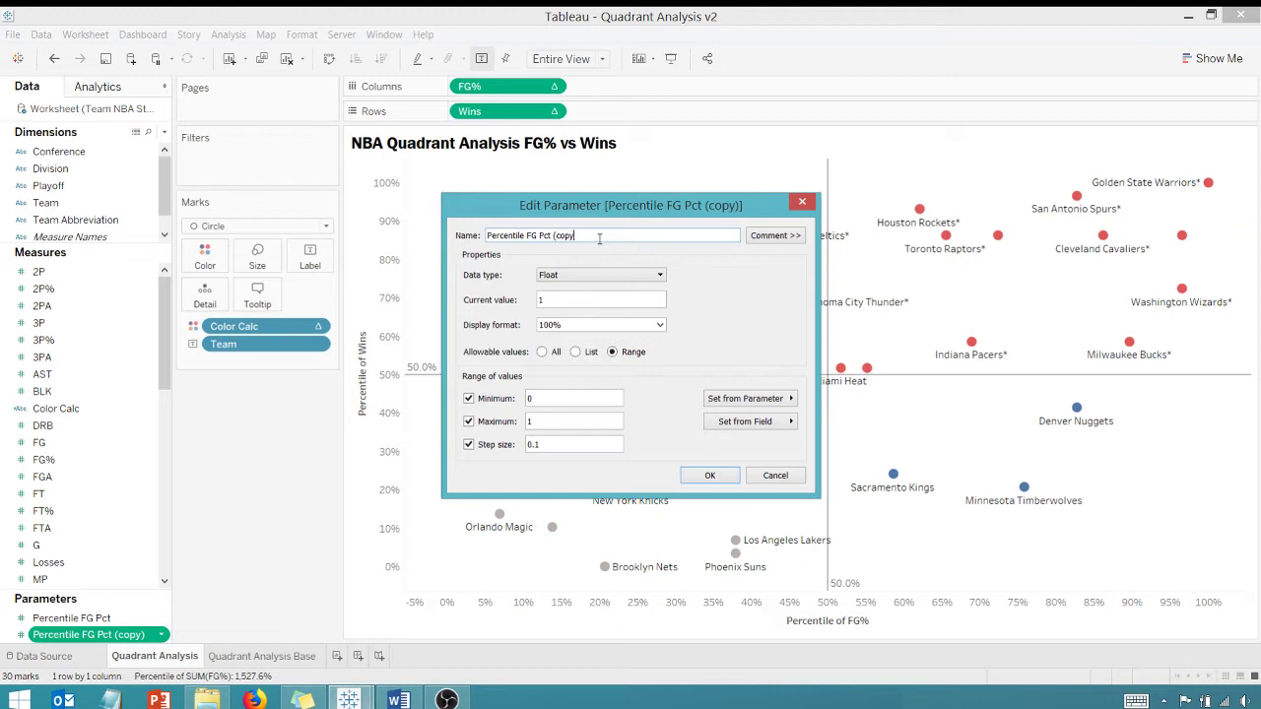
{"action": "key", "text": "BackSpace"}
{"action": "key", "text": "BackSpace"}
{"action": "key", "text": "BackSpace"}
{"action": "key", "text": "BackSpace"}
{"action": "key", "text": "BackSpace"}
{"action": "key", "text": "BackSpace"}
{"action": "key", "text": "BackSpace"}
{"action": "key", "text": "BackSpace"}
{"action": "key", "text": "BackSpace"}
{"action": "key", "text": "BackSpace"}
{"action": "key", "text": "BackSpace"}
{"action": "key", "text": "BackSpace"}
{"action": "type", "text": "Wins"}
{"action": "left_click", "coordinate": [703, 480]}
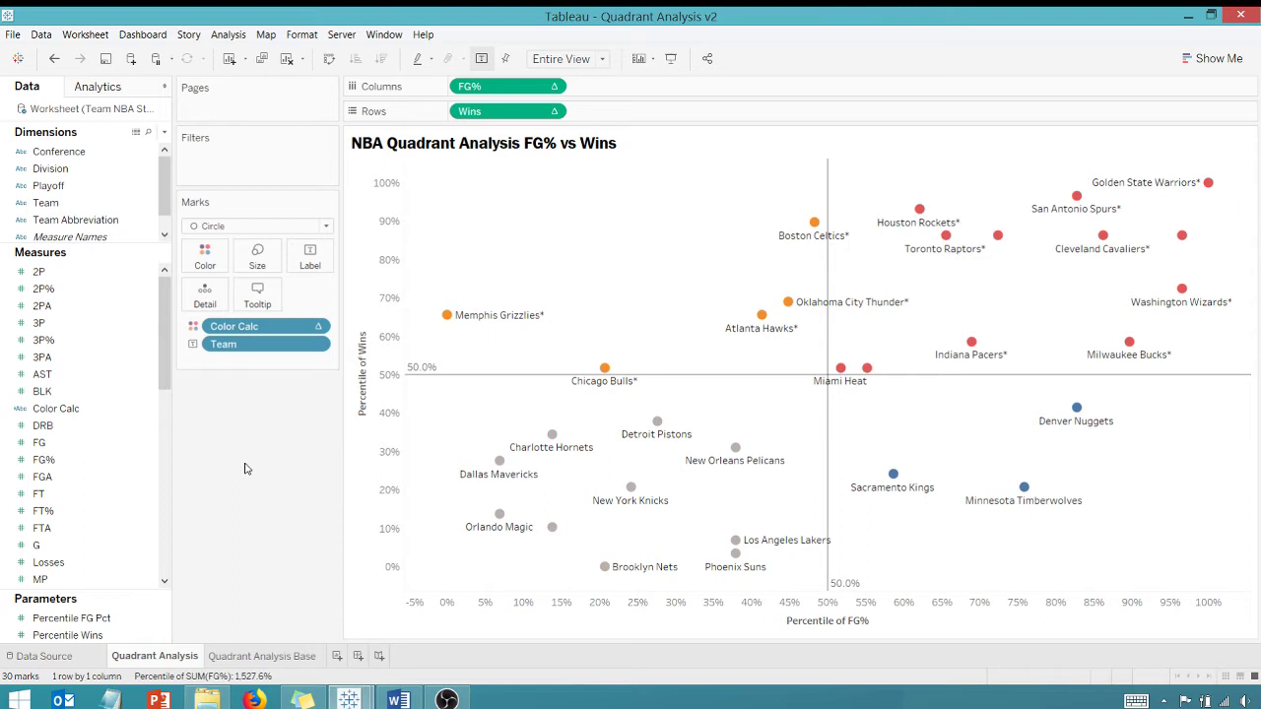
Step: Show parameter controls for both Percentile FG Pct and Percentile Wins on the worksheet
{"action": "left_click", "coordinate": [143, 619]}
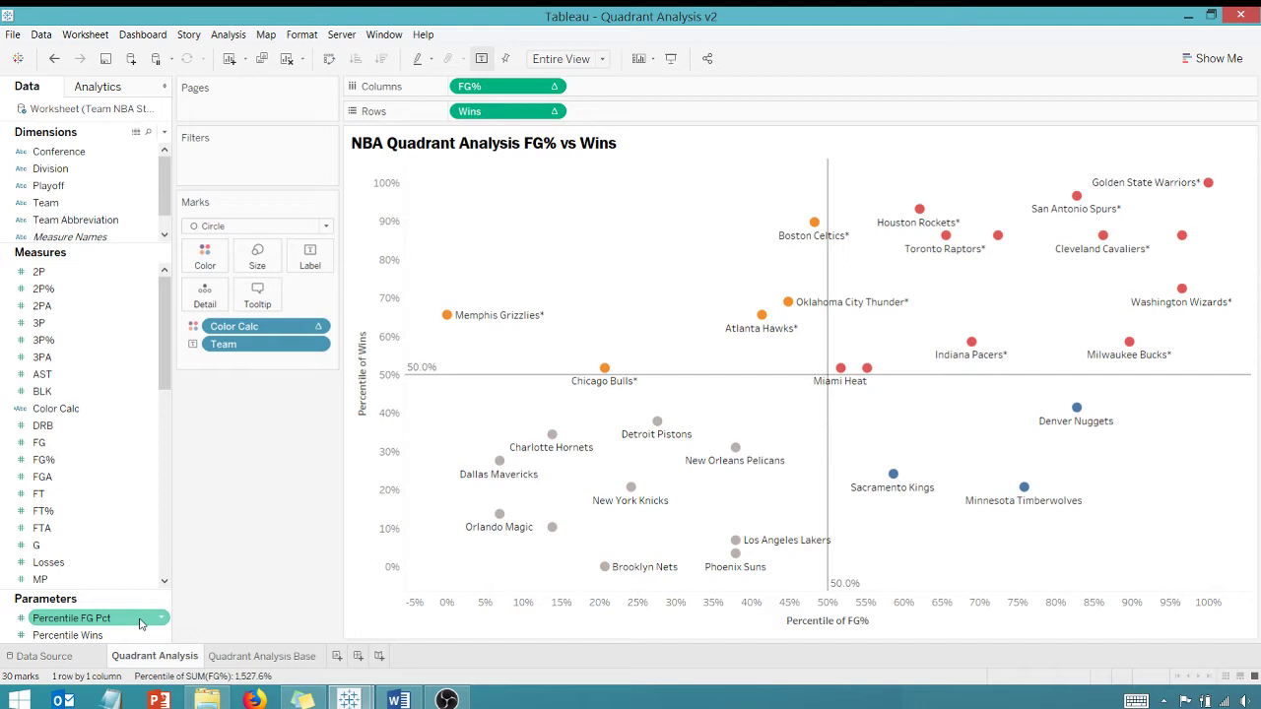
{"action": "right_click", "coordinate": [106, 618]}
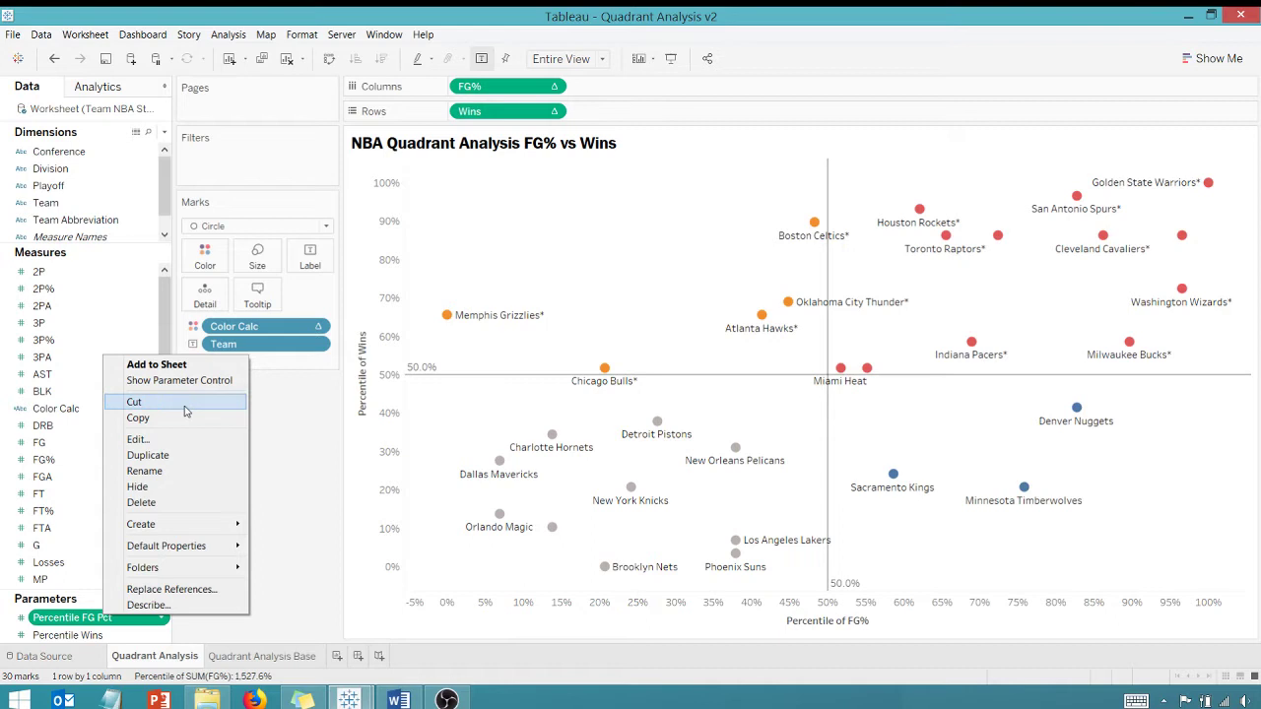
{"action": "left_click", "coordinate": [148, 380]}
{"action": "right_click", "coordinate": [87, 638]}
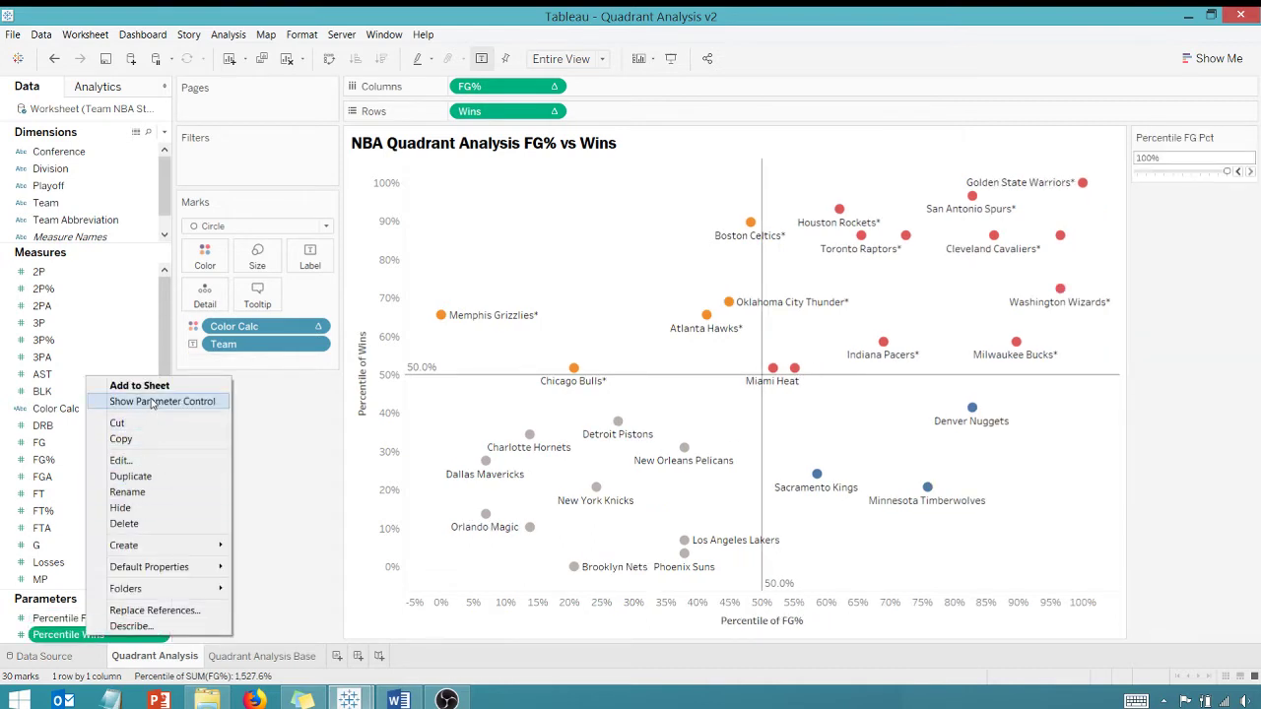
{"action": "left_click", "coordinate": [152, 402]}
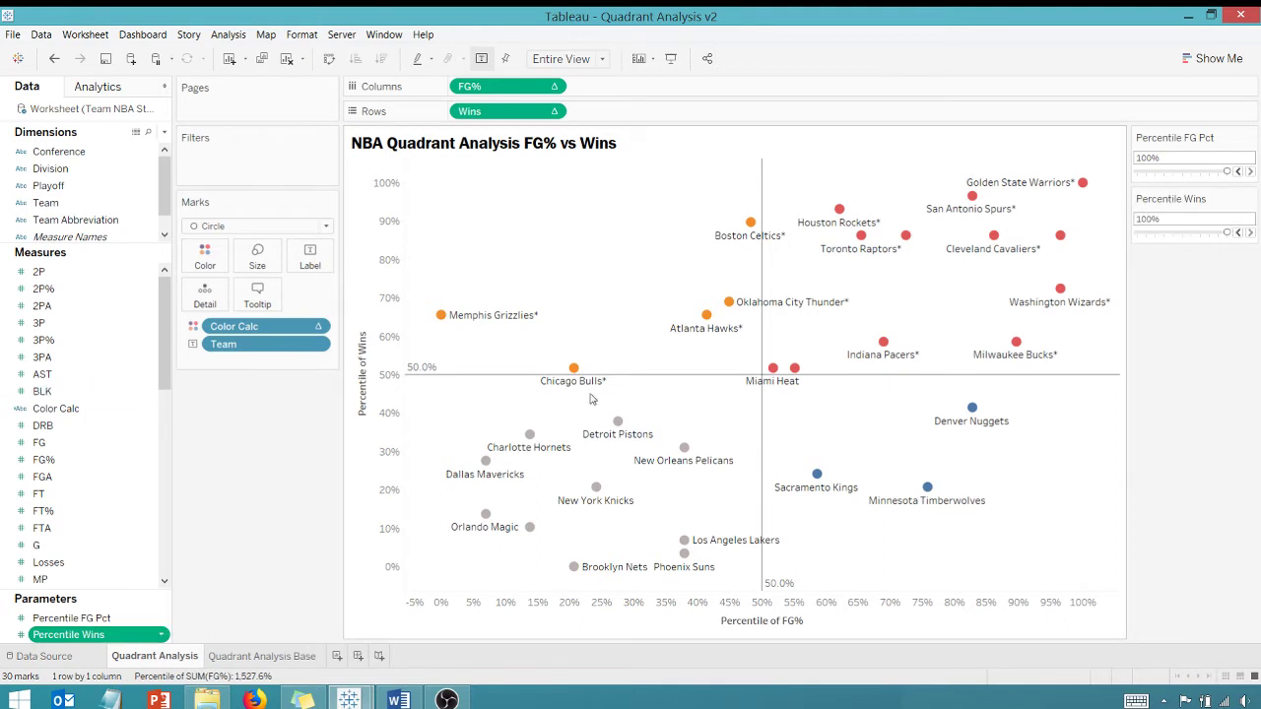
Step: Step both Percentile Wins and Percentile FG Pct down to 50%
{"action": "left_click", "coordinate": [1238, 233]}
{"action": "left_click", "coordinate": [1239, 232]}
{"action": "left_click", "coordinate": [1239, 232]}
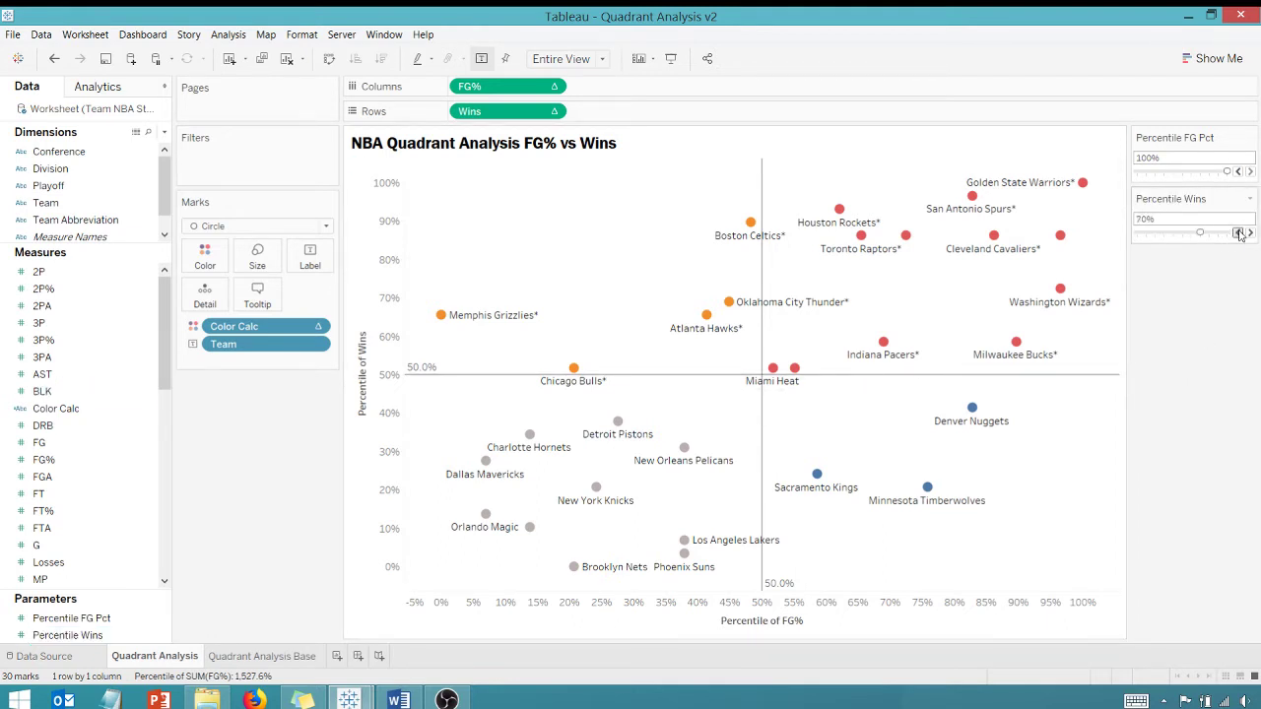
{"action": "left_click", "coordinate": [1238, 232]}
{"action": "left_click", "coordinate": [1238, 233]}
{"action": "left_click", "coordinate": [1239, 173]}
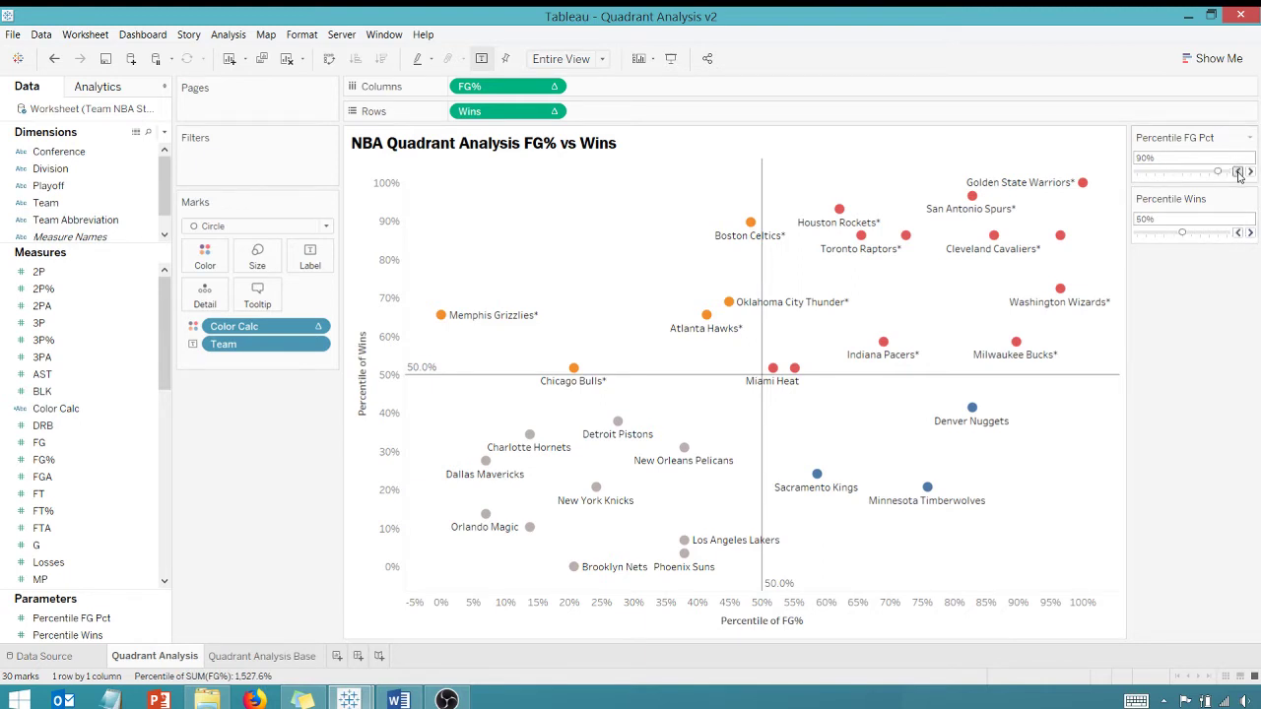
{"action": "left_click", "coordinate": [1238, 173]}
{"action": "left_click", "coordinate": [1238, 173]}
{"action": "left_click", "coordinate": [1238, 172]}
{"action": "left_click", "coordinate": [1239, 172]}
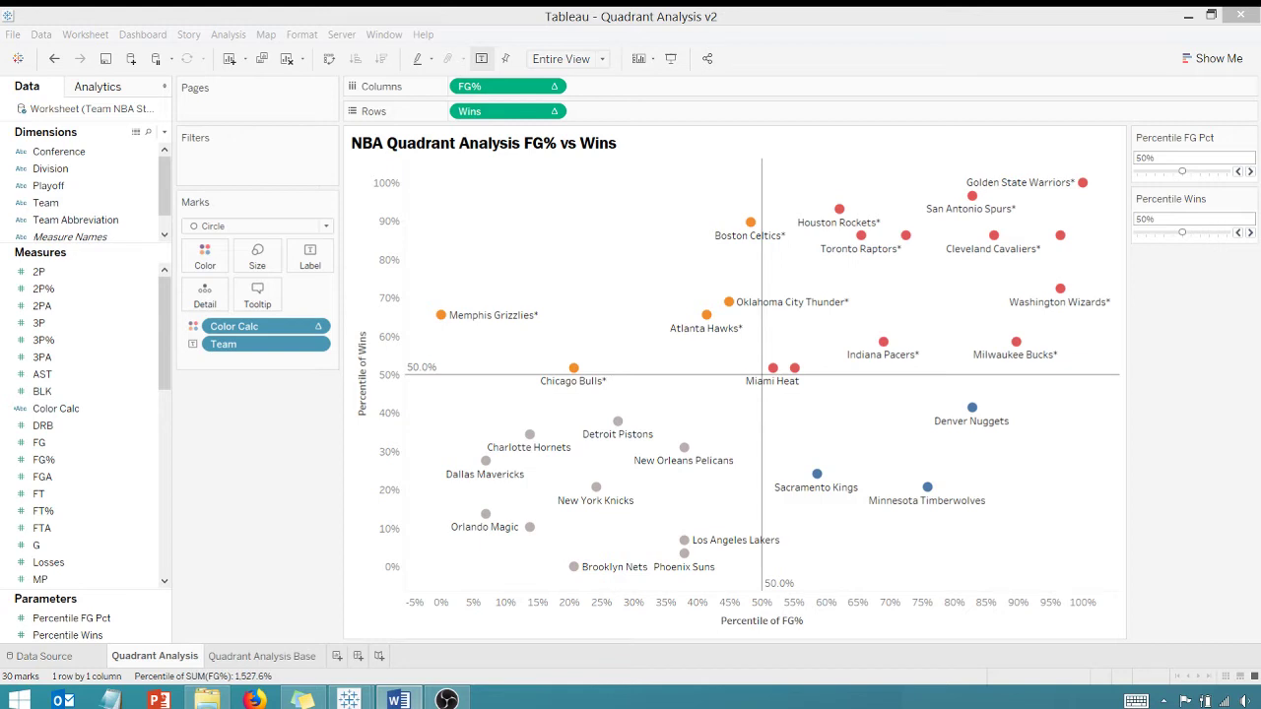
Step: Change the parameter cards' display style to Slider
{"action": "left_click", "coordinate": [753, 623]}
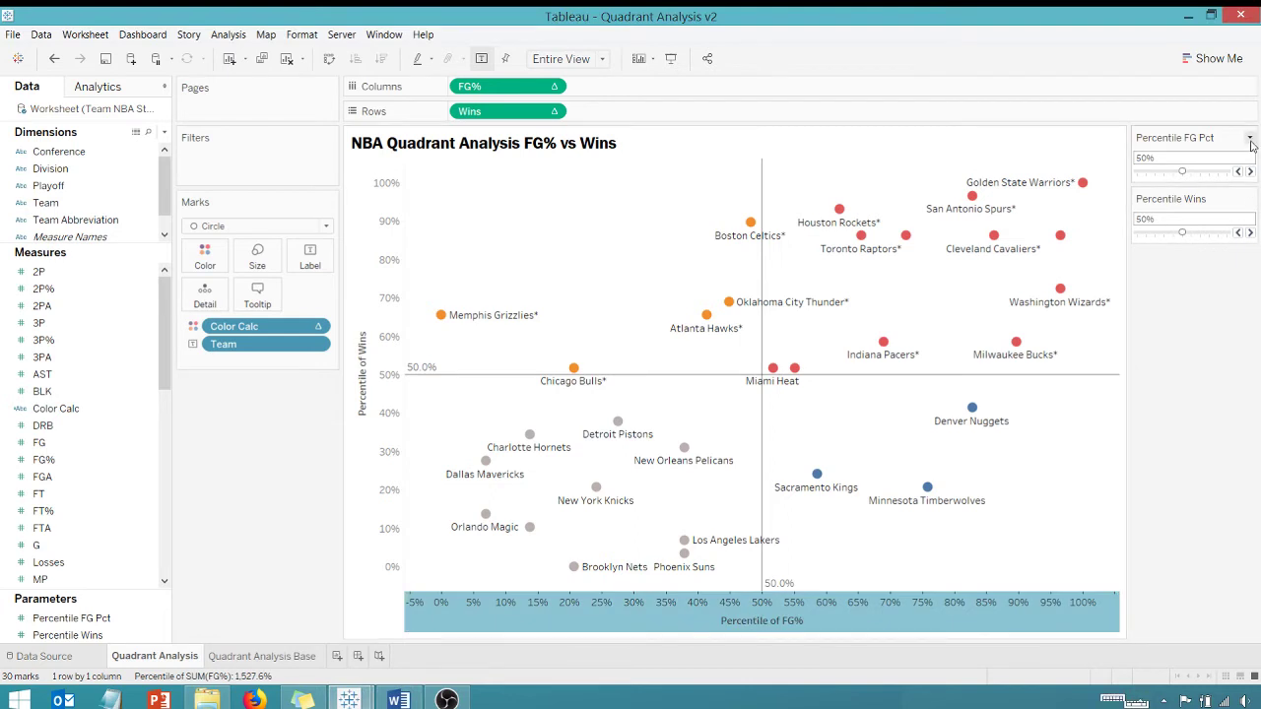
{"action": "left_click", "coordinate": [1249, 139]}
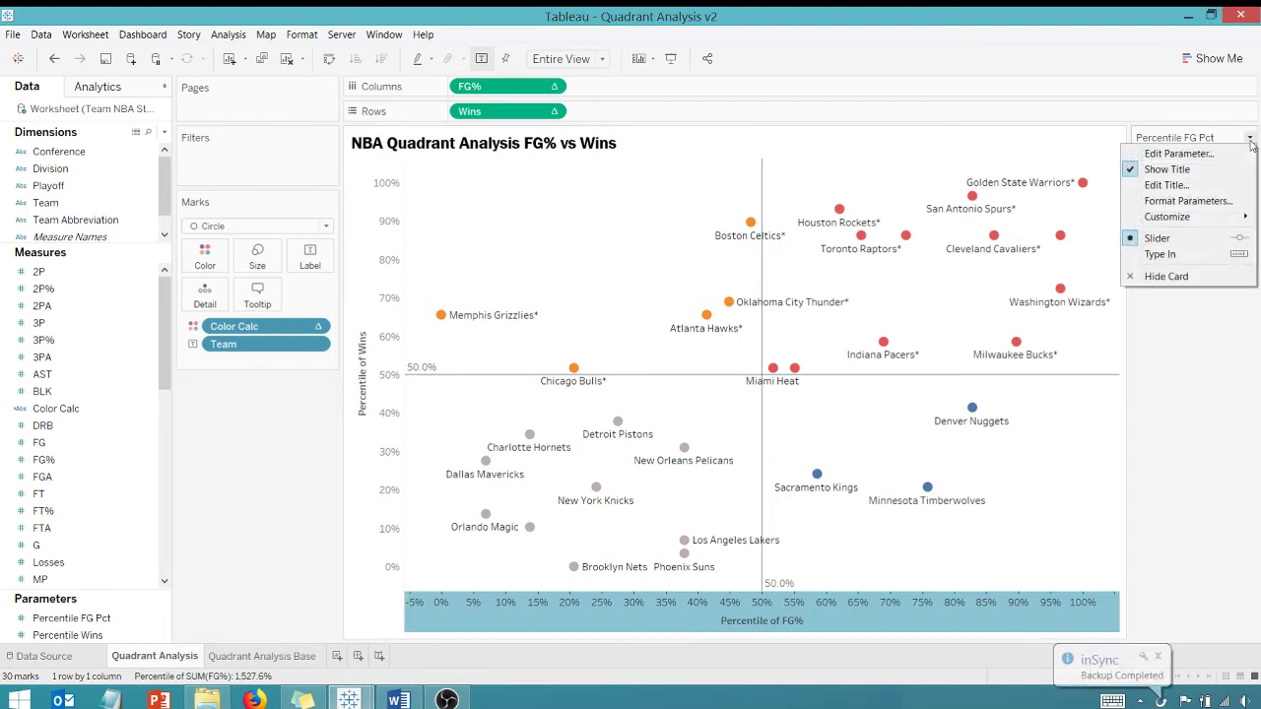
{"action": "left_click", "coordinate": [1165, 239]}
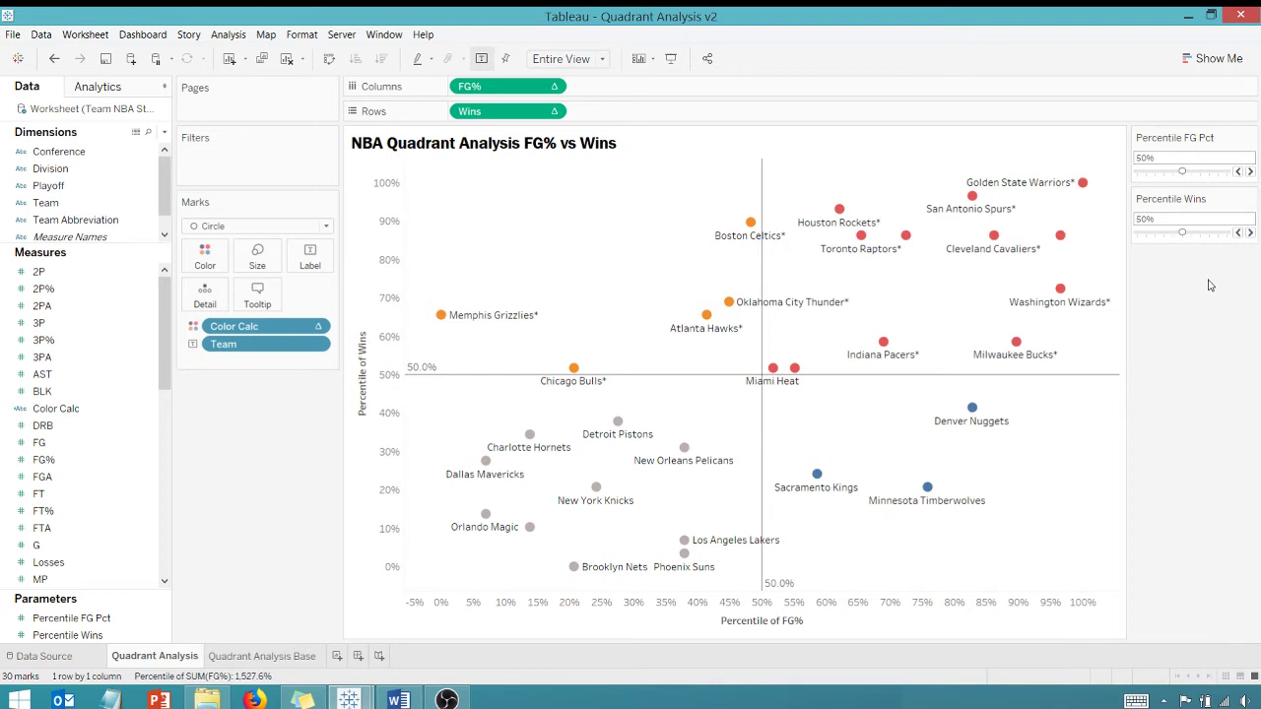
Step: Select and remove the old solid 50% reference lines from the FG% vs Wins scatter
{"action": "right_click", "coordinate": [726, 626]}
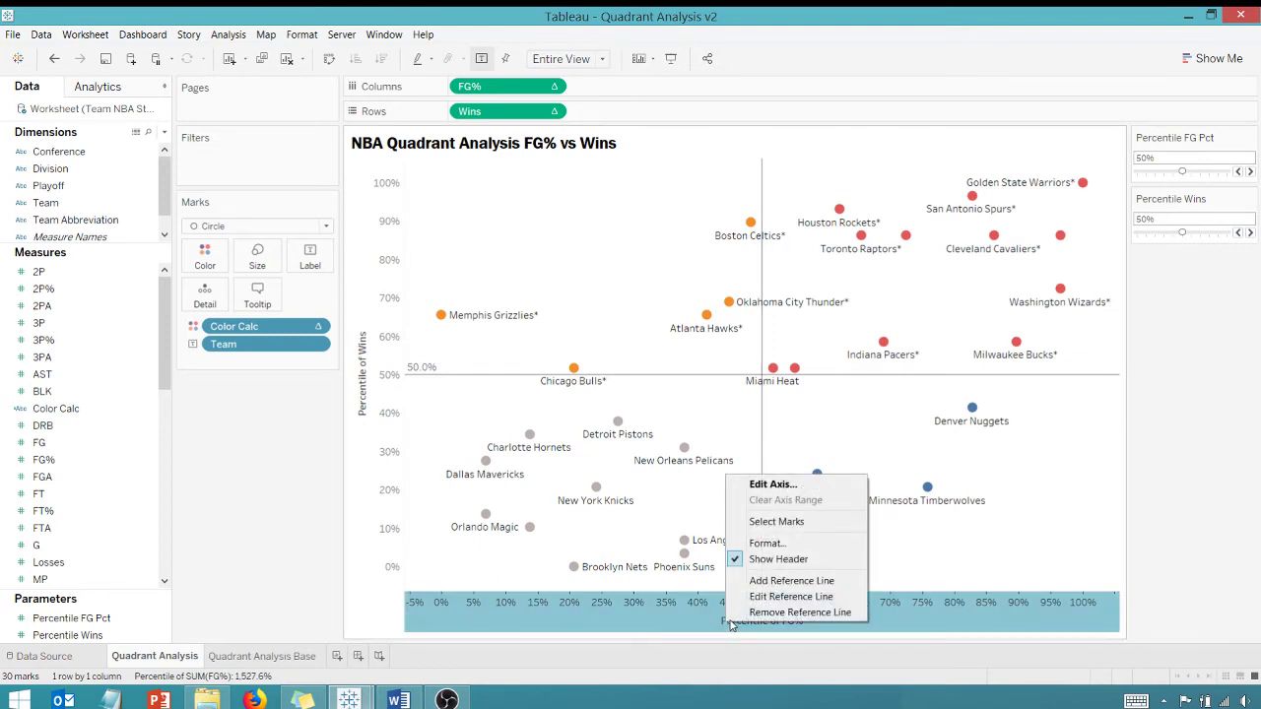
{"action": "left_click", "coordinate": [718, 357]}
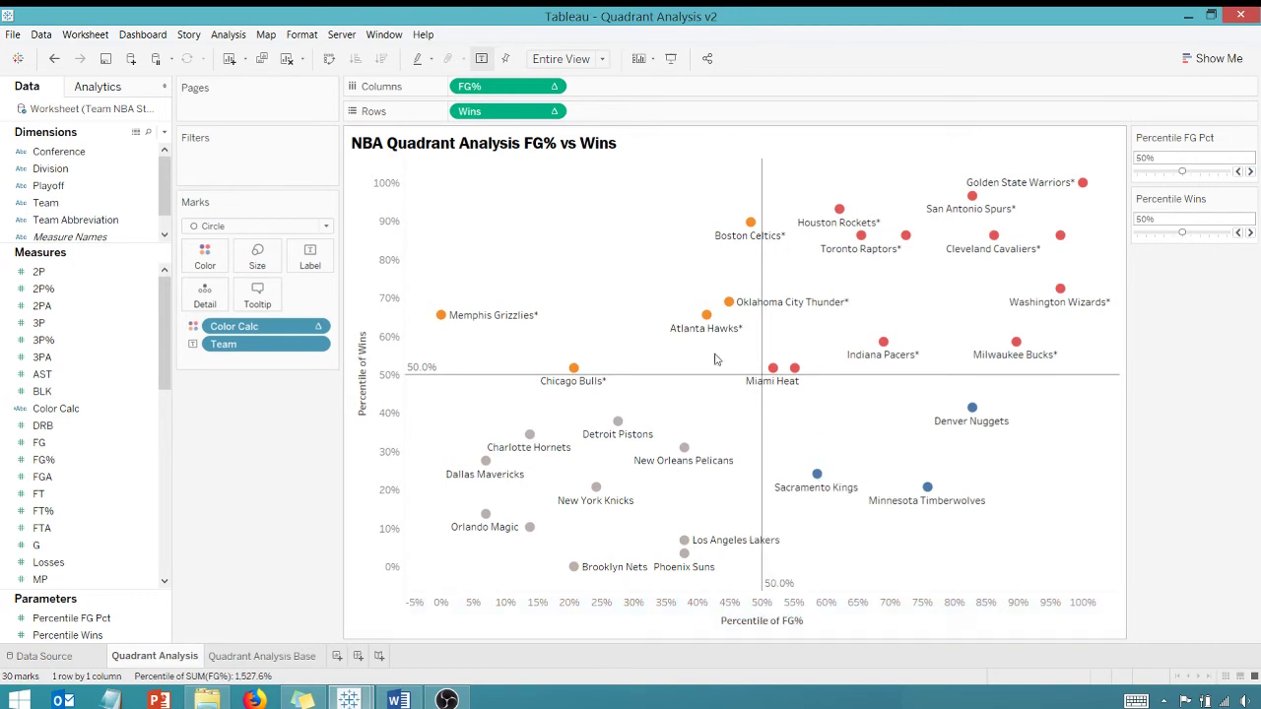
{"action": "left_click", "coordinate": [712, 380]}
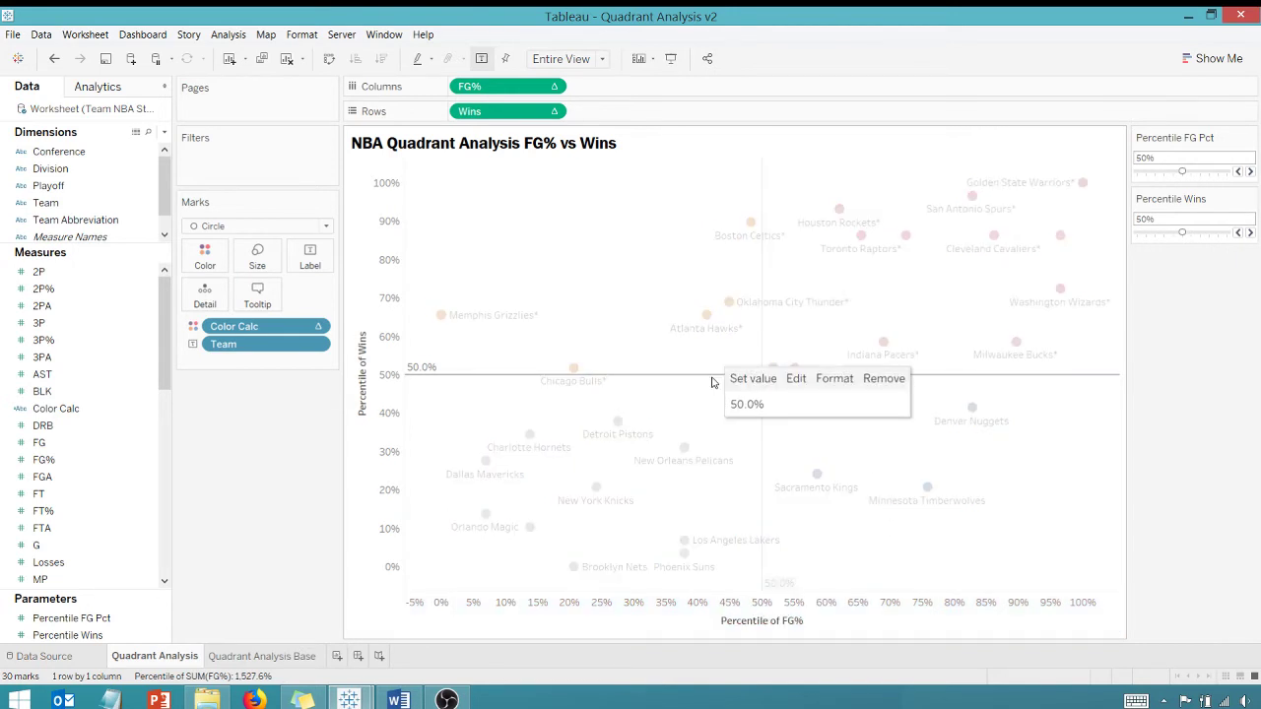
{"action": "left_click", "coordinate": [700, 376]}
{"action": "left_click", "coordinate": [699, 376]}
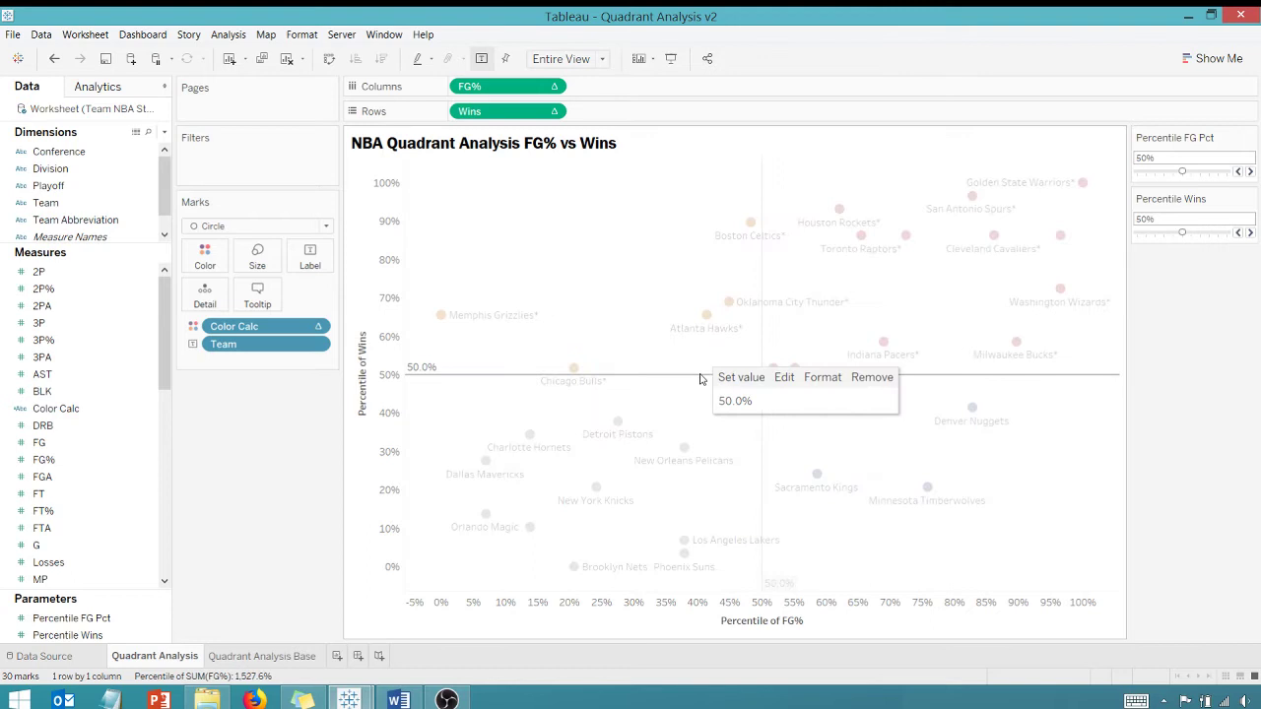
{"action": "left_click", "coordinate": [762, 441]}
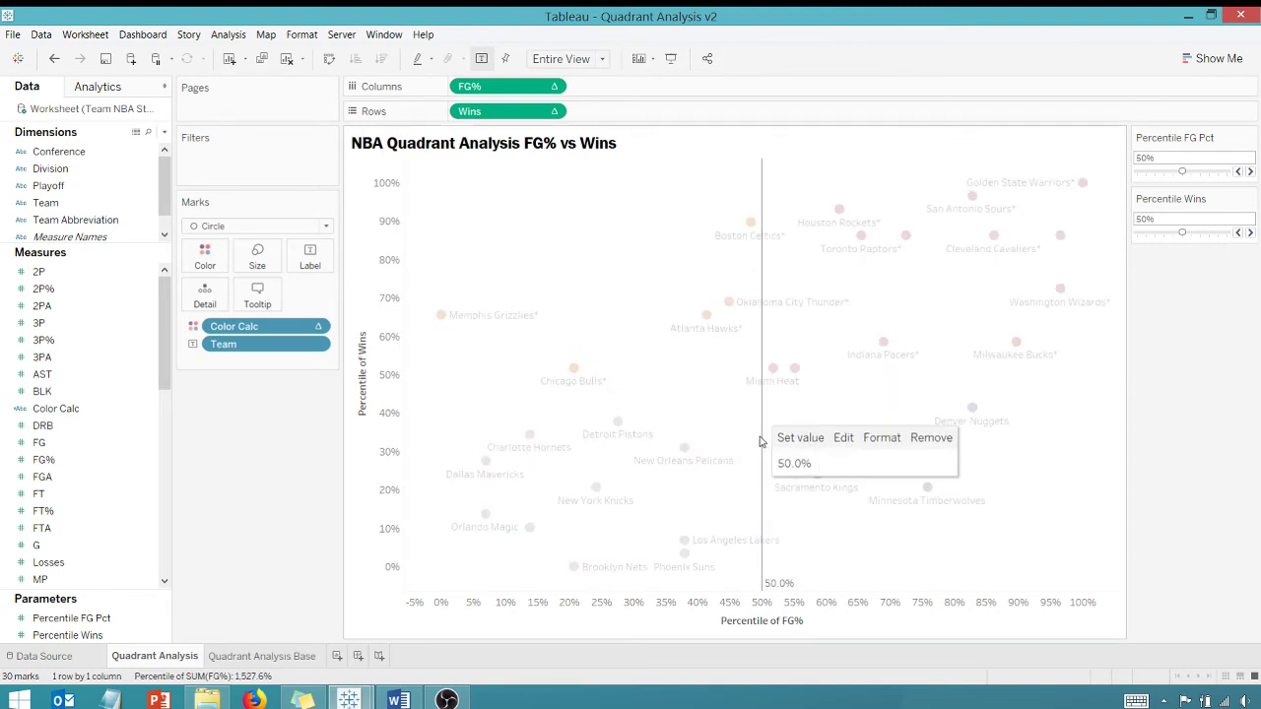
{"action": "right_click", "coordinate": [762, 441]}
{"action": "left_click", "coordinate": [774, 481]}
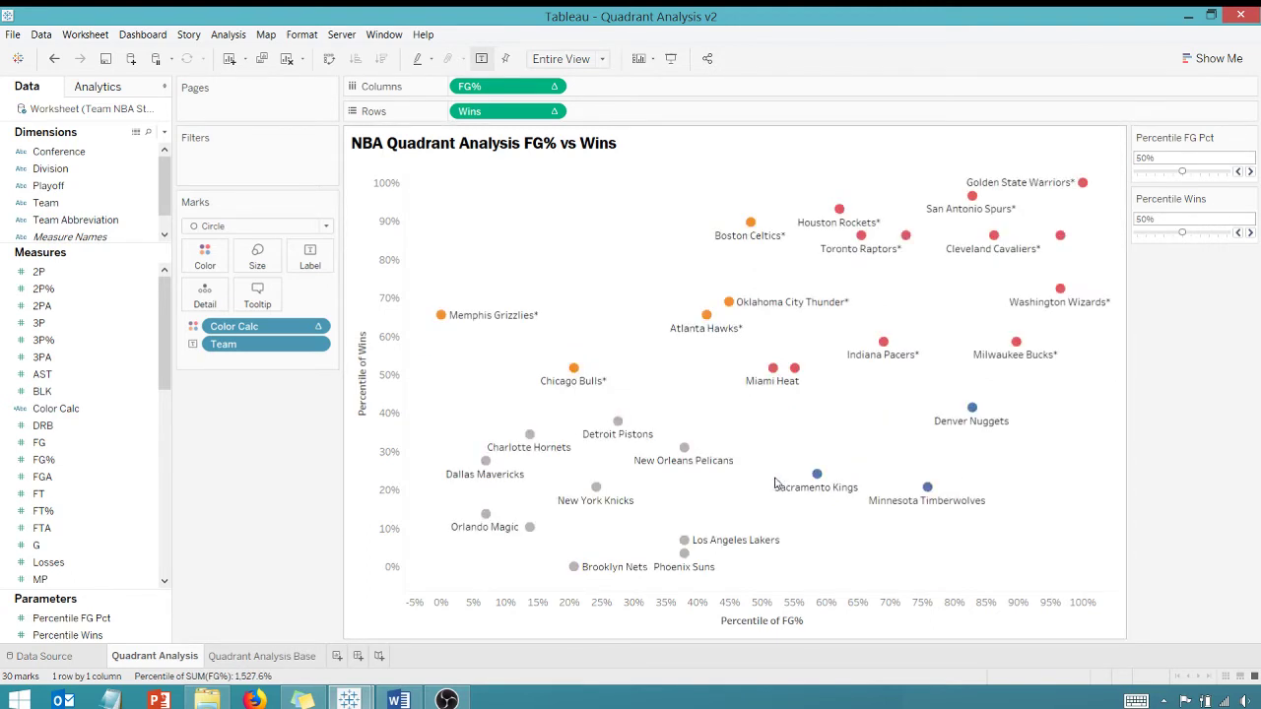
Step: Add a dotted FG% reference line set to Percentile FG Pct, labelled with its value
{"action": "right_click", "coordinate": [656, 619]}
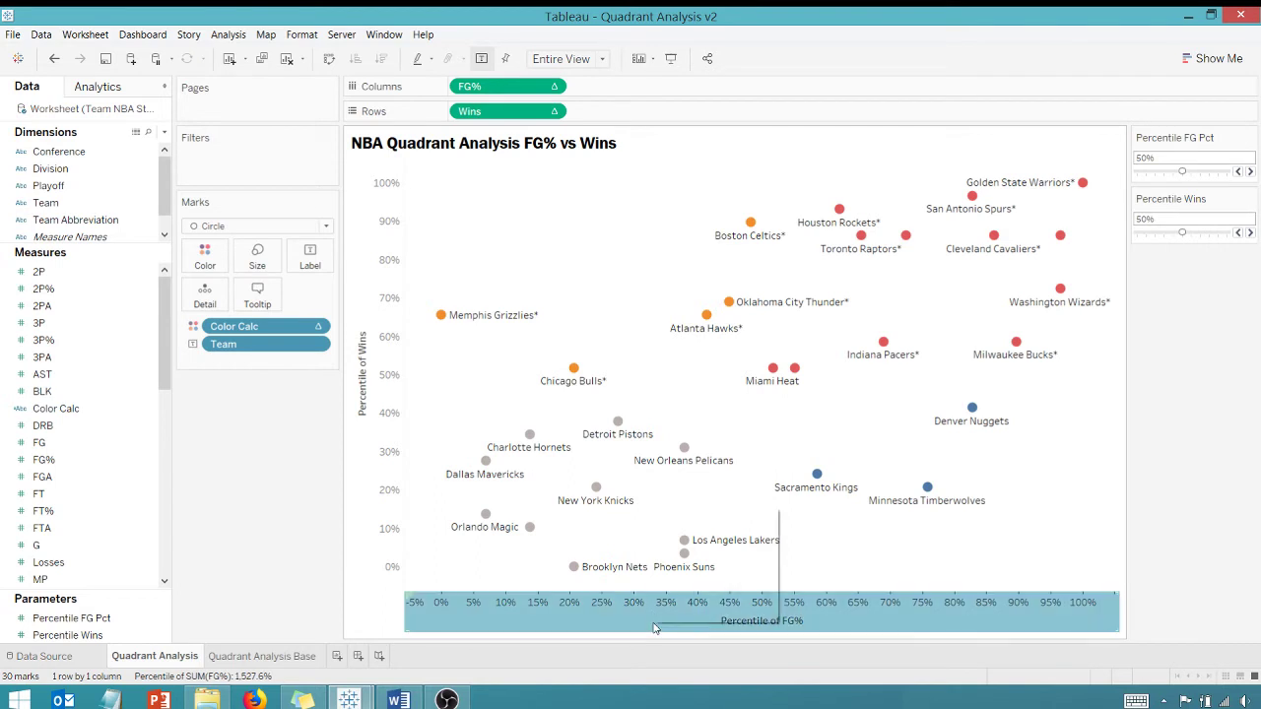
{"action": "left_click", "coordinate": [676, 614]}
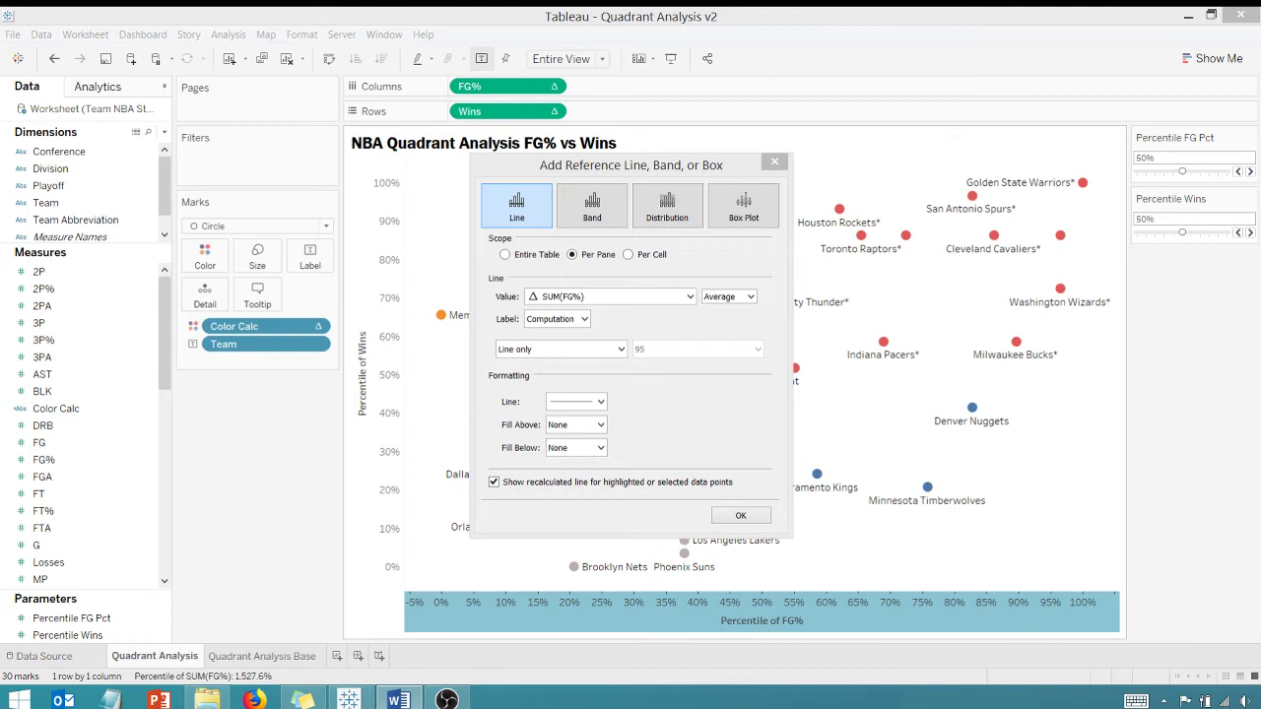
{"action": "left_click", "coordinate": [690, 297]}
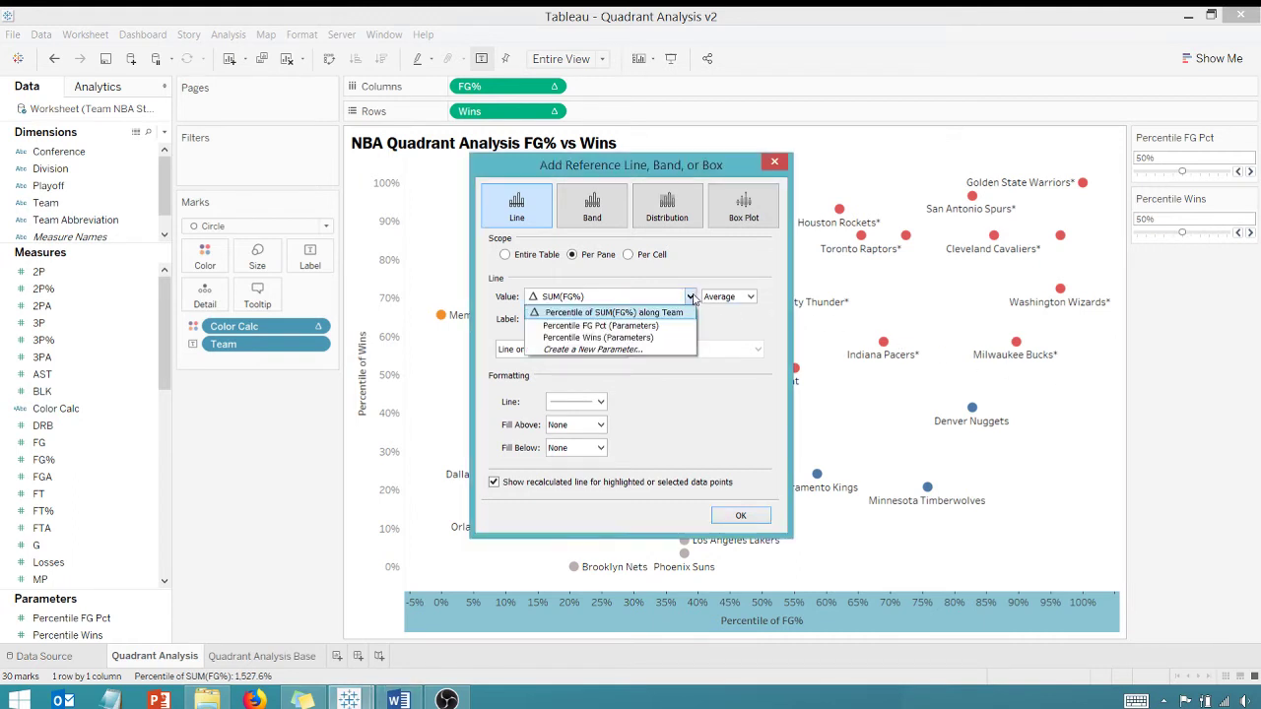
{"action": "left_click", "coordinate": [579, 326]}
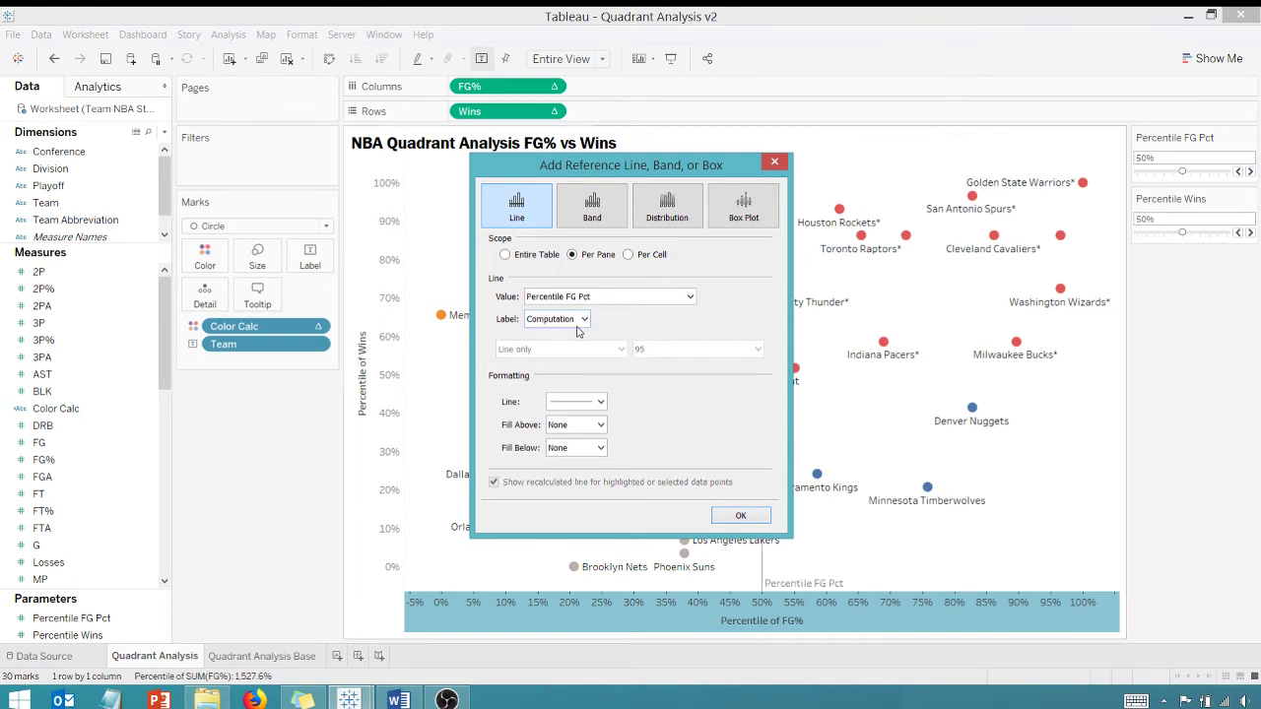
{"action": "left_click", "coordinate": [578, 330]}
{"action": "left_click", "coordinate": [564, 349]}
{"action": "left_click", "coordinate": [600, 401]}
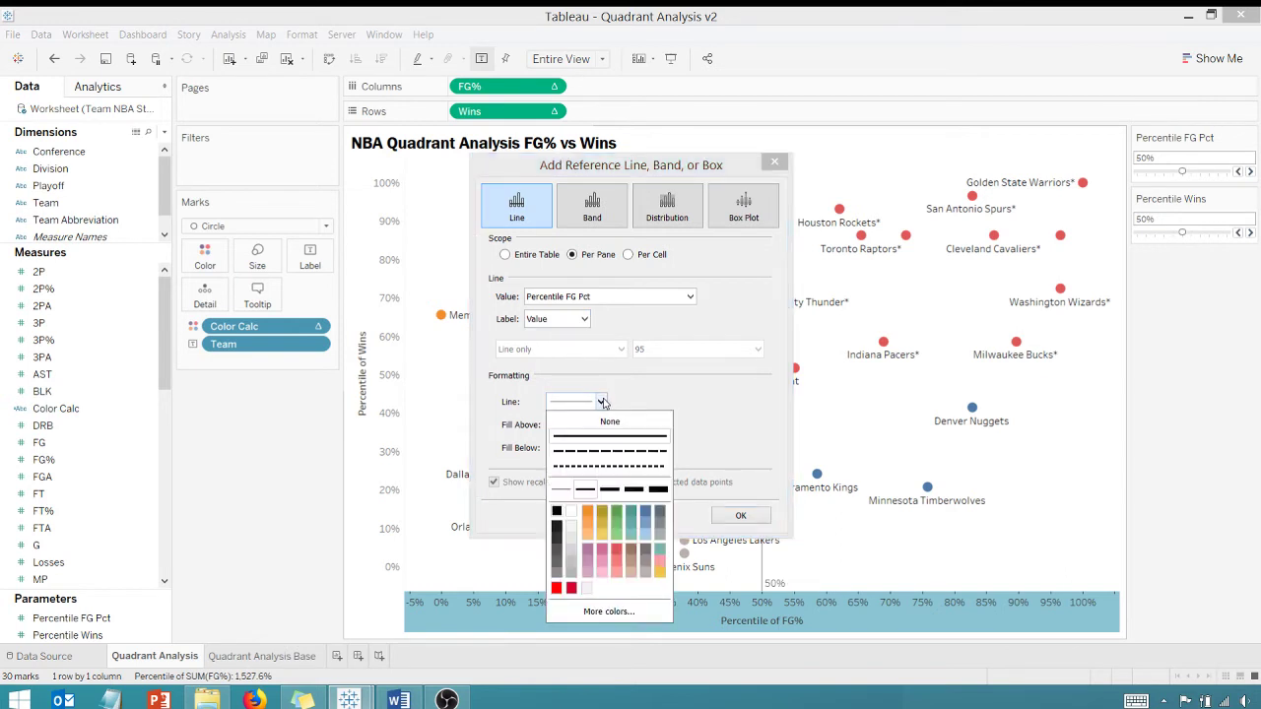
{"action": "left_click", "coordinate": [603, 466]}
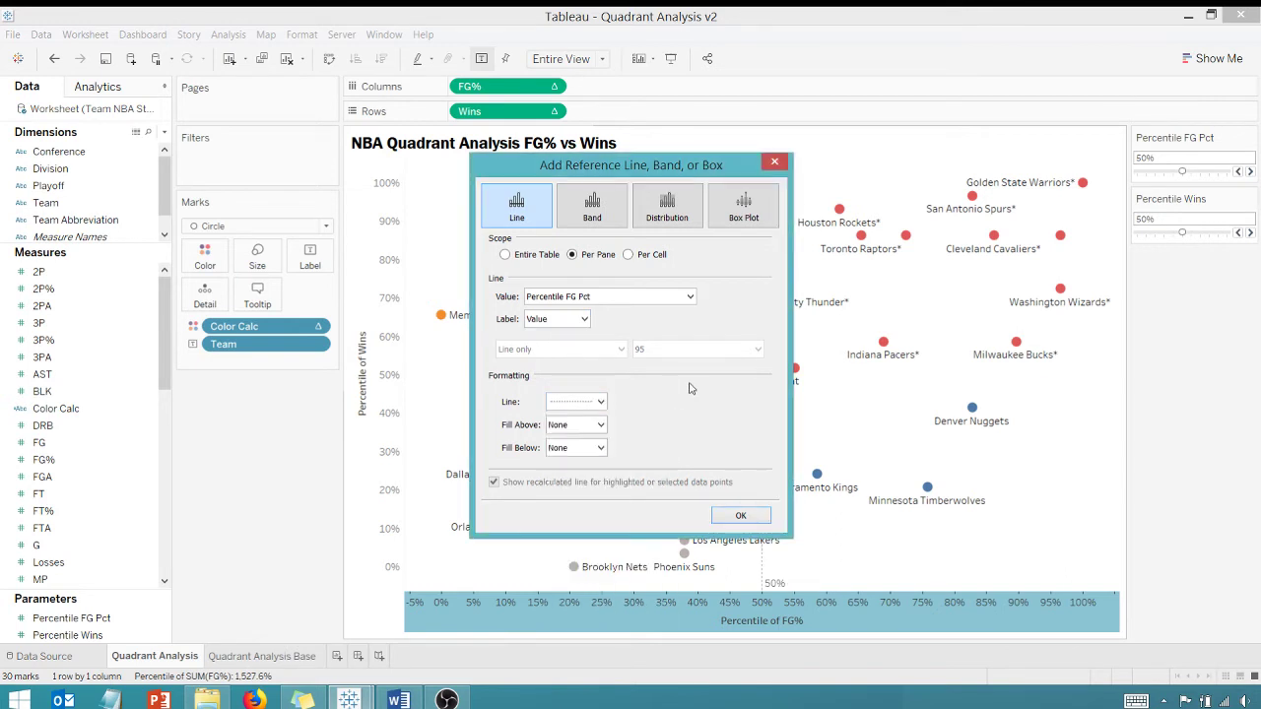
{"action": "left_click", "coordinate": [740, 517]}
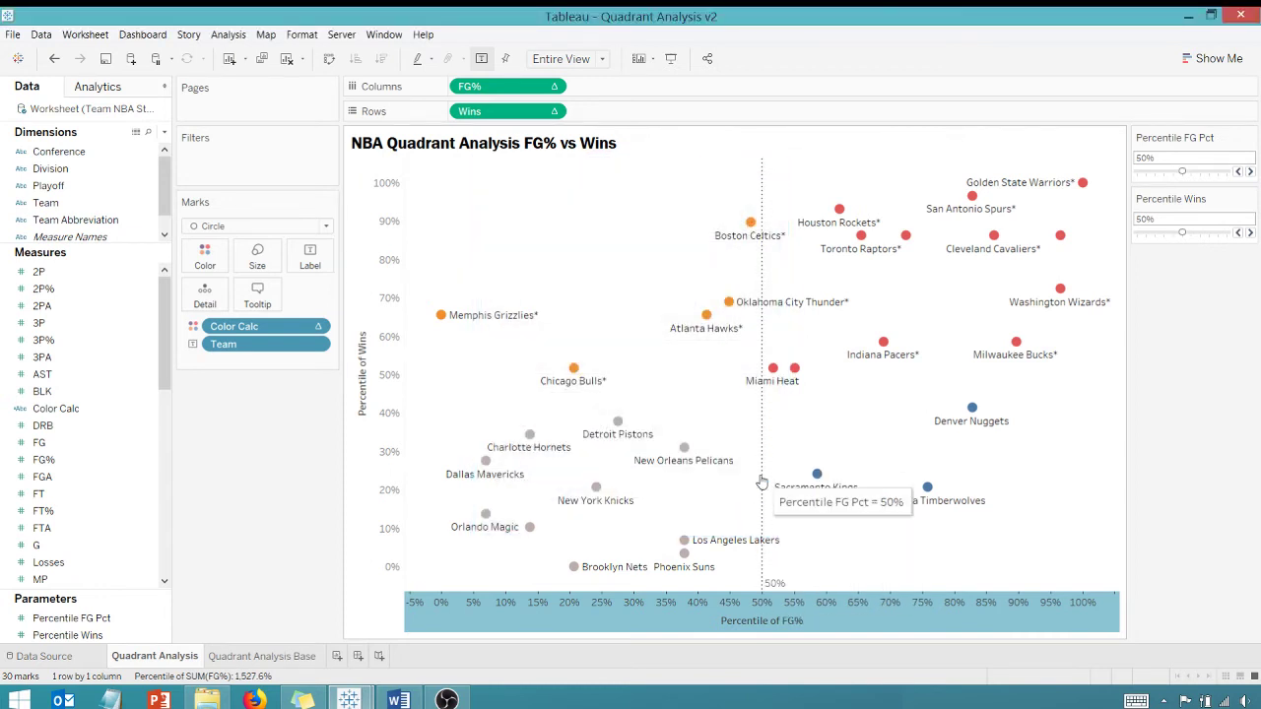
Step: Add a dotted Wins reference line set to Percentile Wins, labelled with its value
{"action": "right_click", "coordinate": [360, 357]}
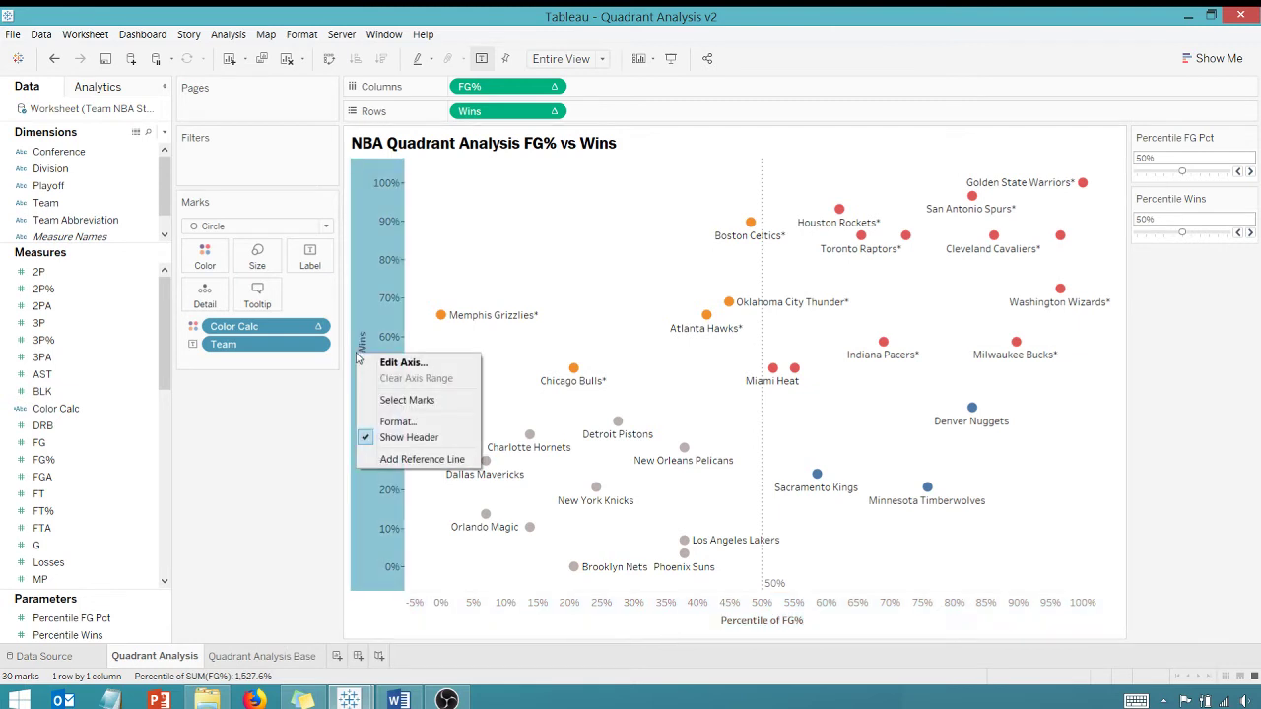
{"action": "left_click", "coordinate": [384, 459]}
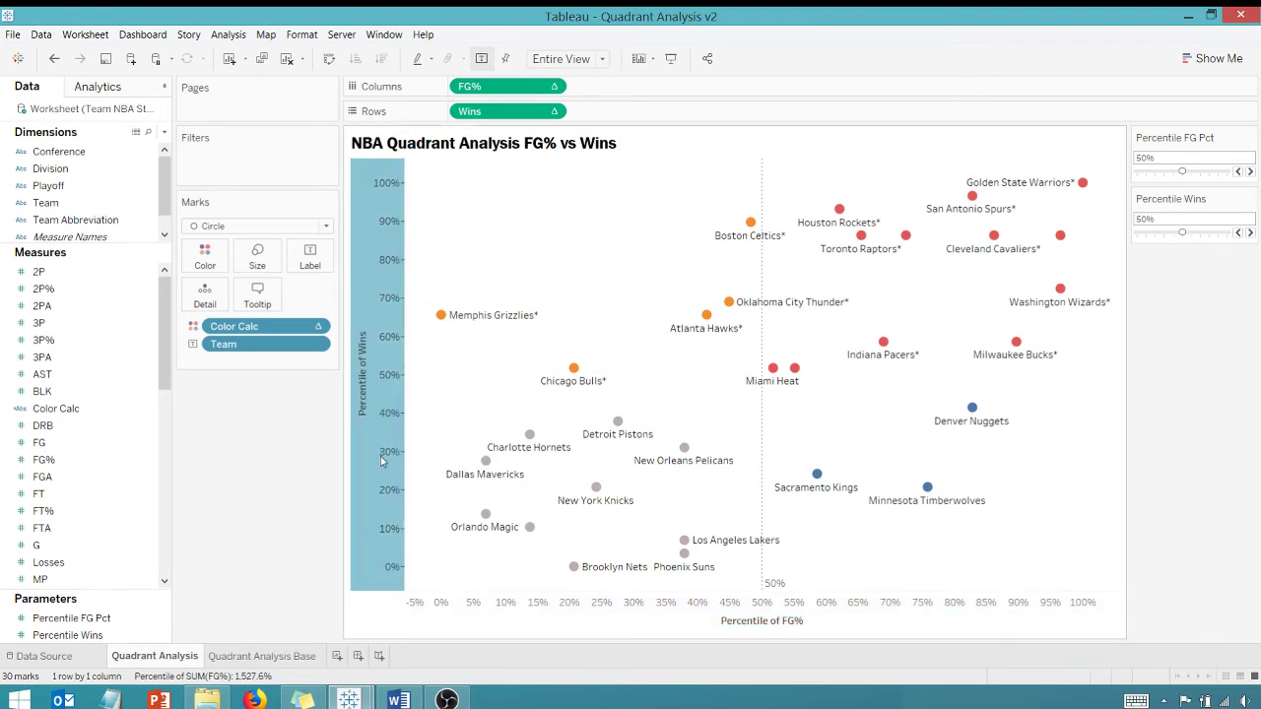
{"action": "left_click", "coordinate": [692, 298]}
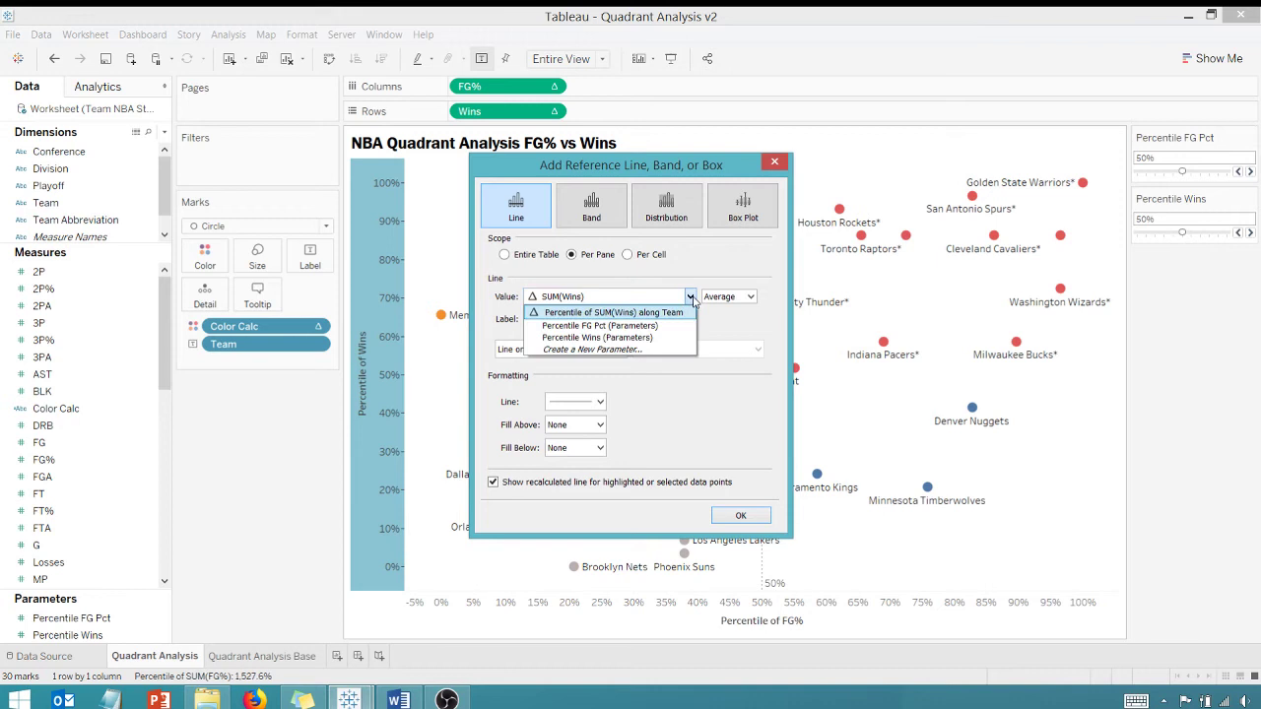
{"action": "left_click", "coordinate": [624, 340]}
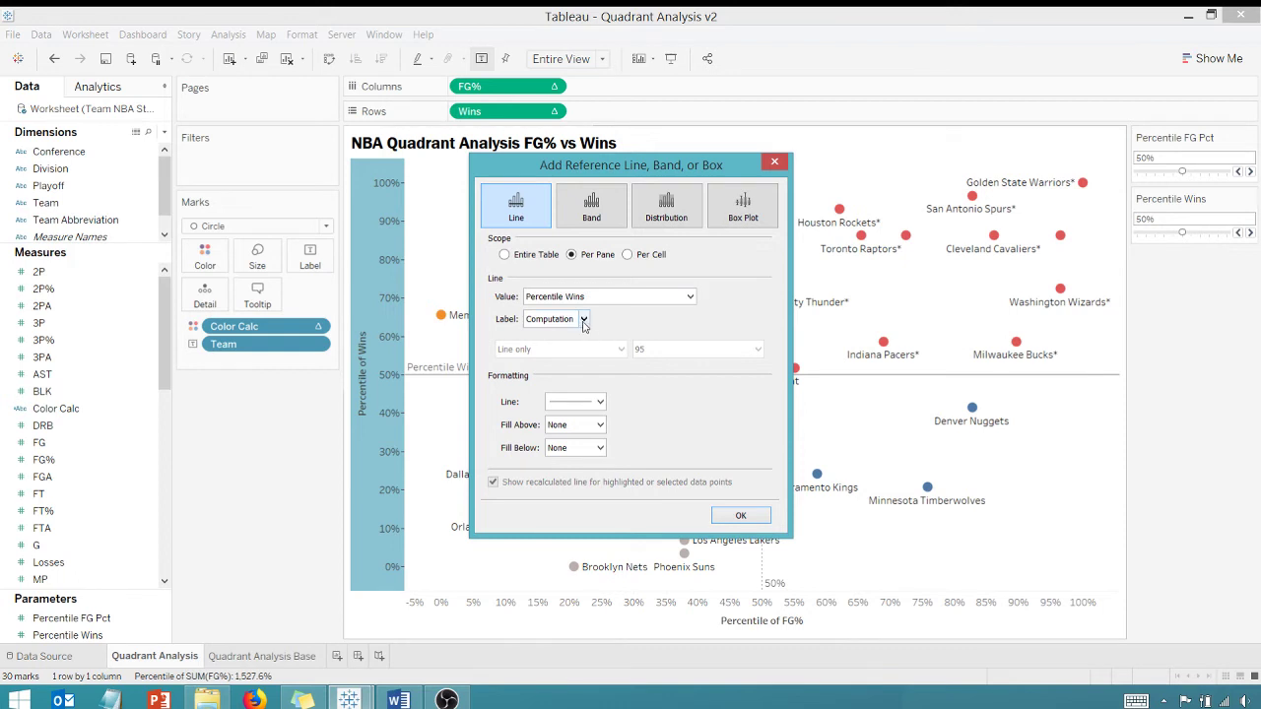
{"action": "left_click", "coordinate": [583, 321]}
{"action": "left_click", "coordinate": [567, 358]}
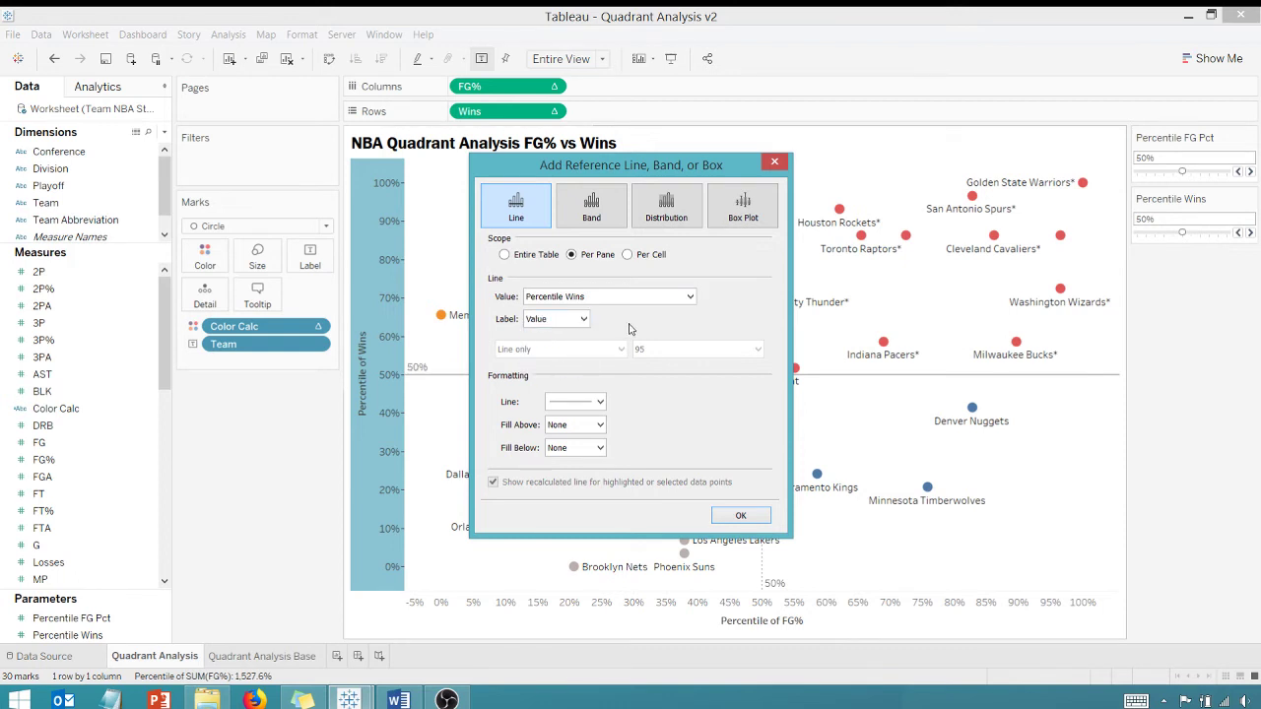
{"action": "left_click", "coordinate": [599, 402]}
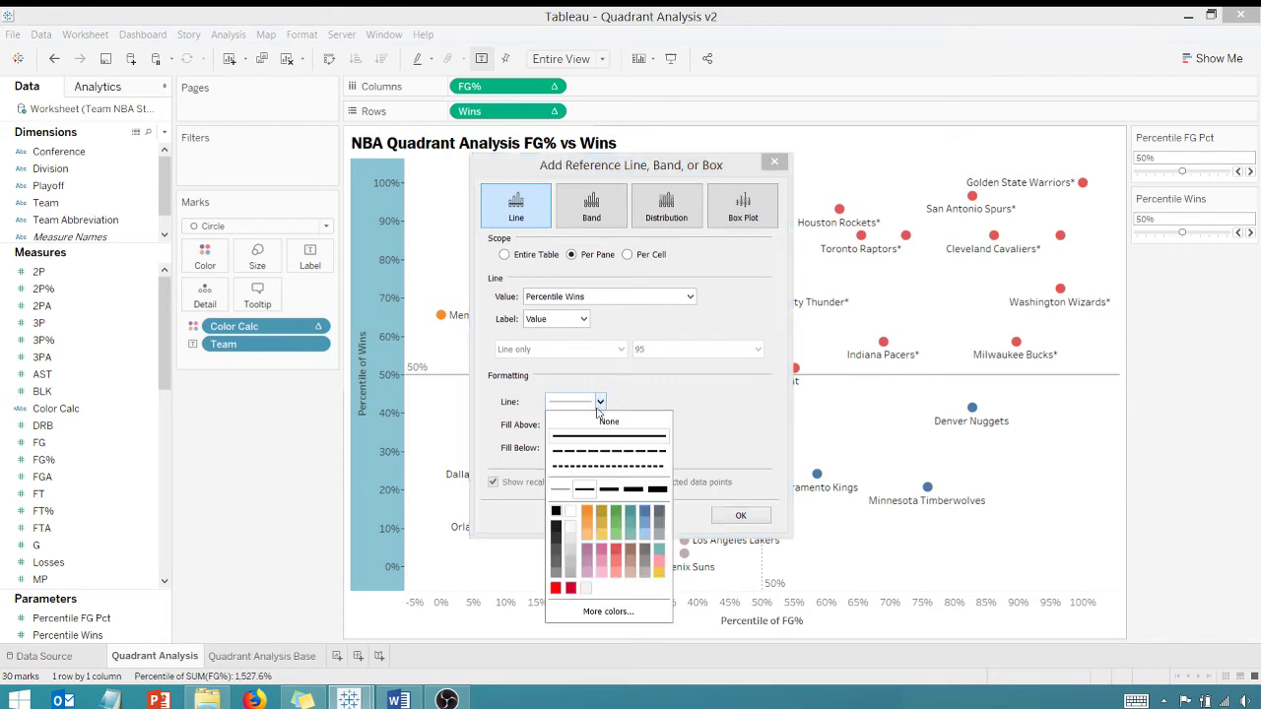
{"action": "left_click", "coordinate": [591, 467]}
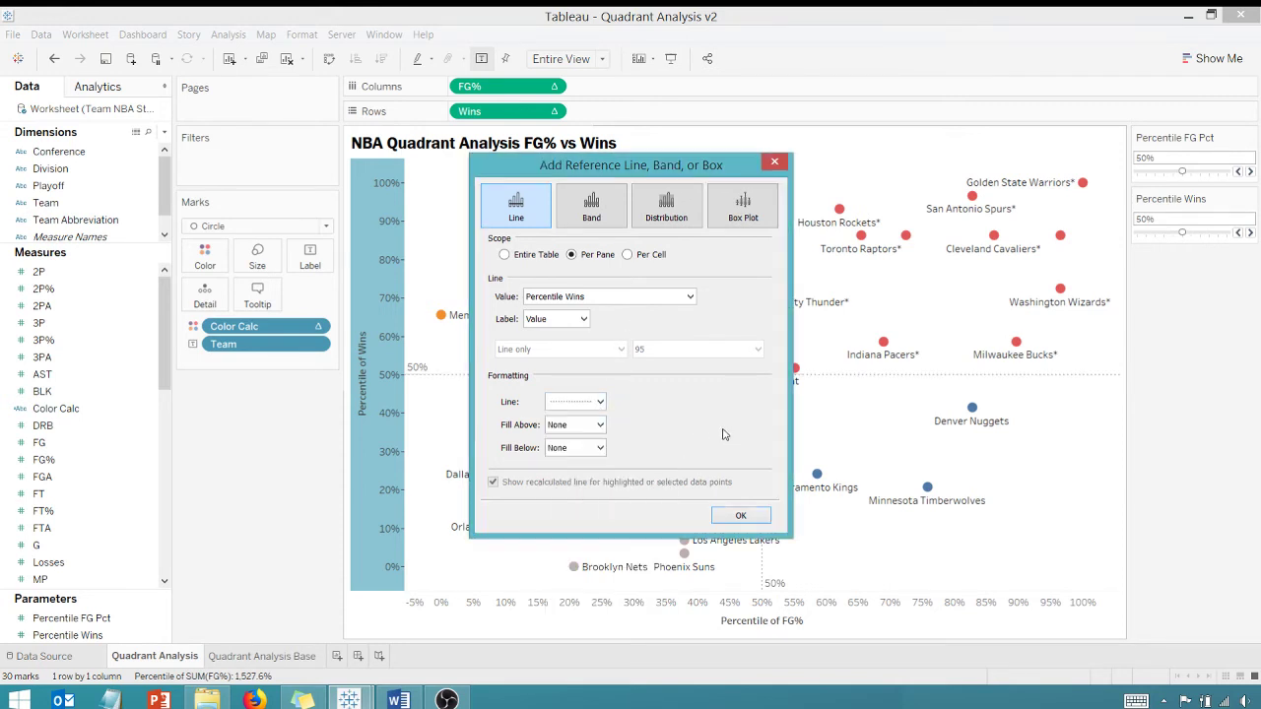
{"action": "left_click", "coordinate": [724, 516]}
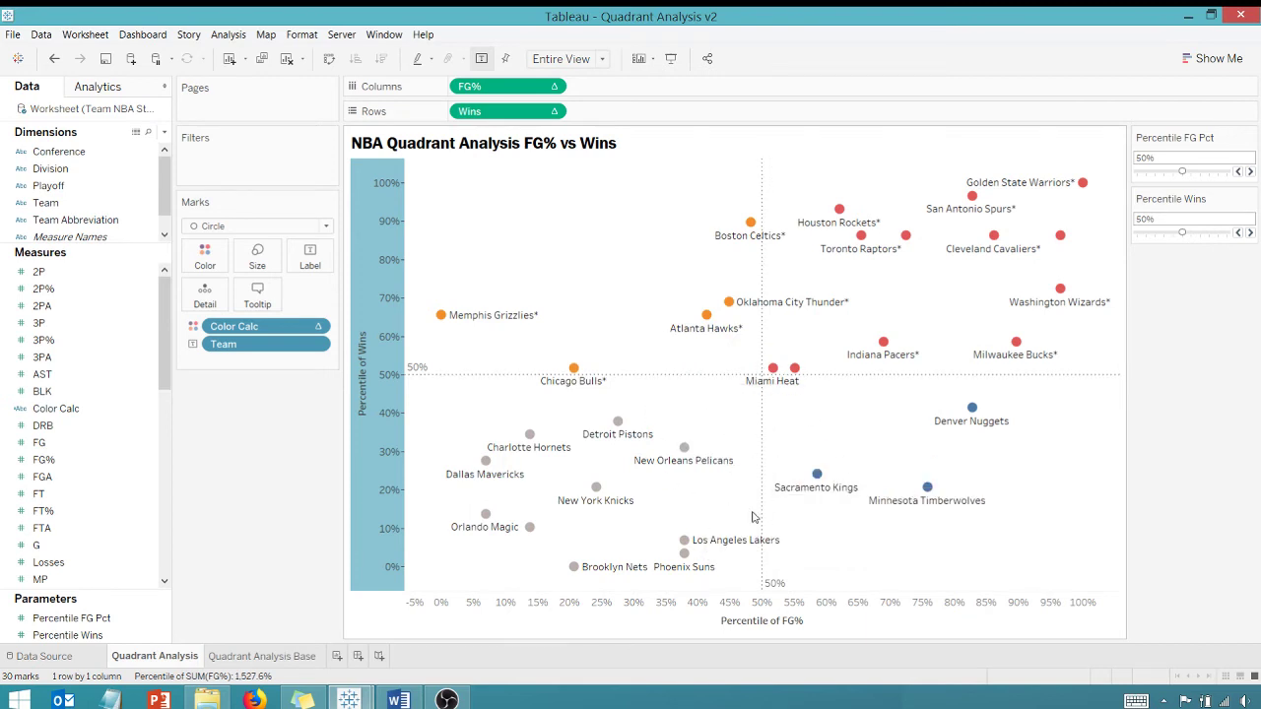
Step: Test the Percentile FG Pct slider up and down in 10% steps, returning it to 50%
{"action": "left_click", "coordinate": [1249, 172]}
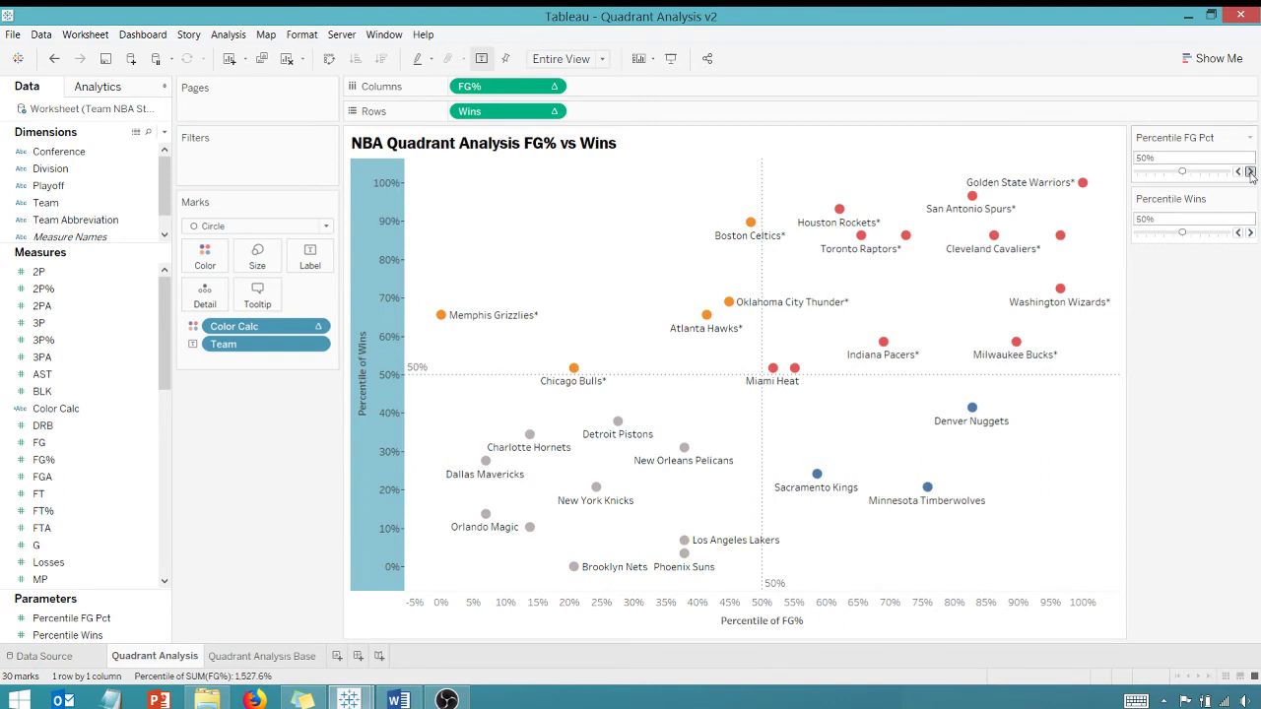
{"action": "left_click", "coordinate": [1249, 172]}
{"action": "left_click", "coordinate": [1250, 171]}
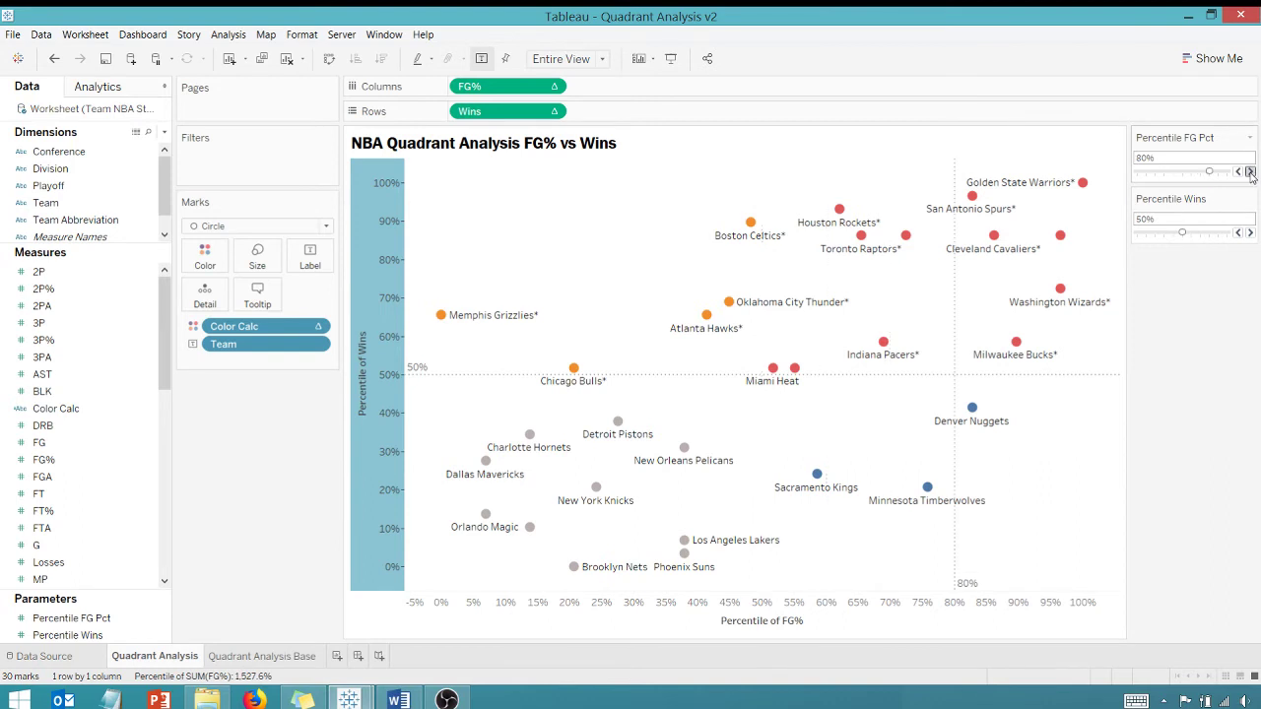
{"action": "left_click", "coordinate": [1249, 172]}
{"action": "left_click", "coordinate": [1239, 172]}
{"action": "left_click", "coordinate": [1239, 171]}
{"action": "left_click", "coordinate": [1239, 172]}
{"action": "left_click", "coordinate": [1239, 172]}
{"action": "left_click", "coordinate": [1239, 171]}
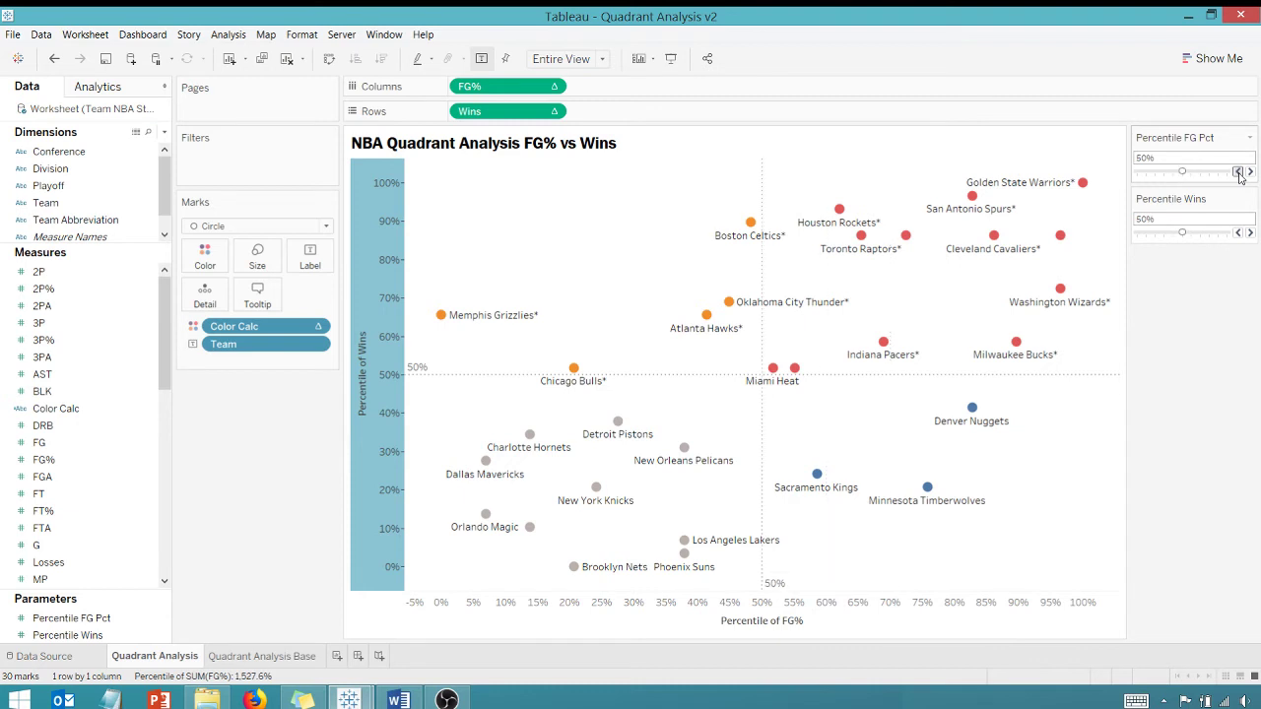
{"action": "left_click", "coordinate": [1239, 171]}
{"action": "left_click", "coordinate": [1249, 171]}
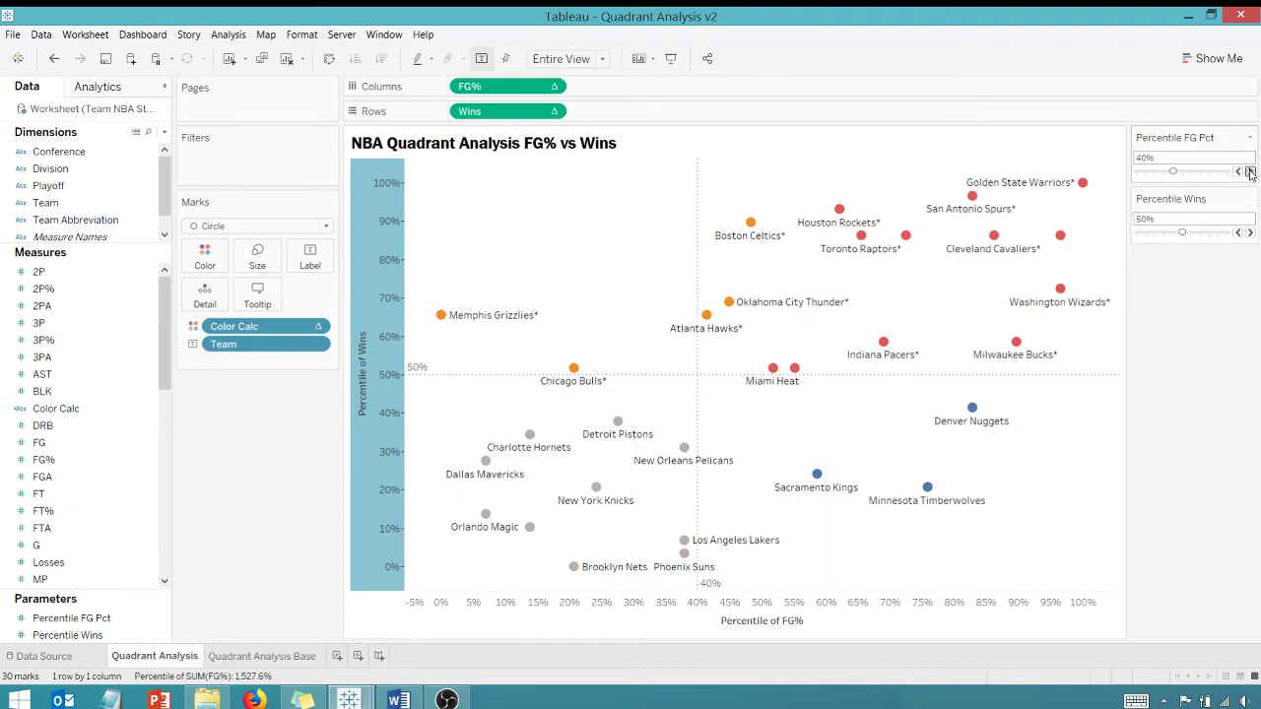
{"action": "left_click", "coordinate": [1249, 172]}
Step: Step Percentile Wins down to 10% and back up to 50%, watching the line move
{"action": "left_click", "coordinate": [1239, 233]}
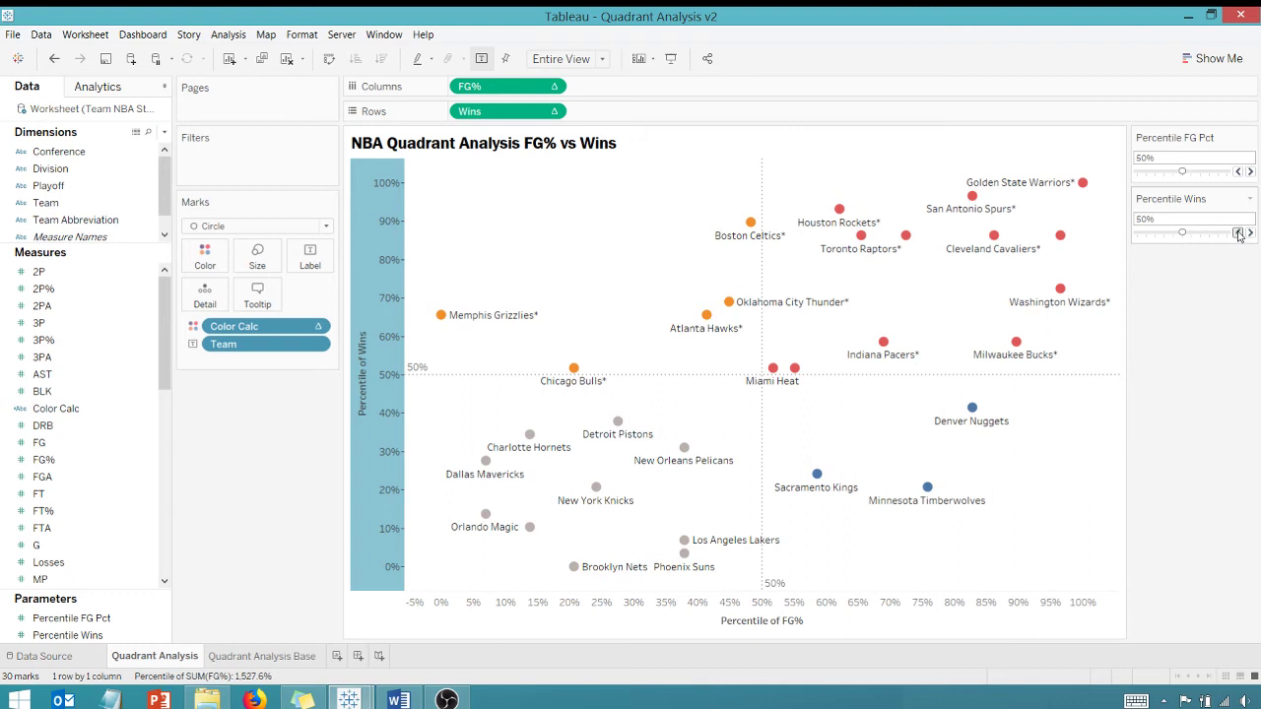
{"action": "left_click", "coordinate": [1239, 234]}
{"action": "left_click", "coordinate": [1238, 234]}
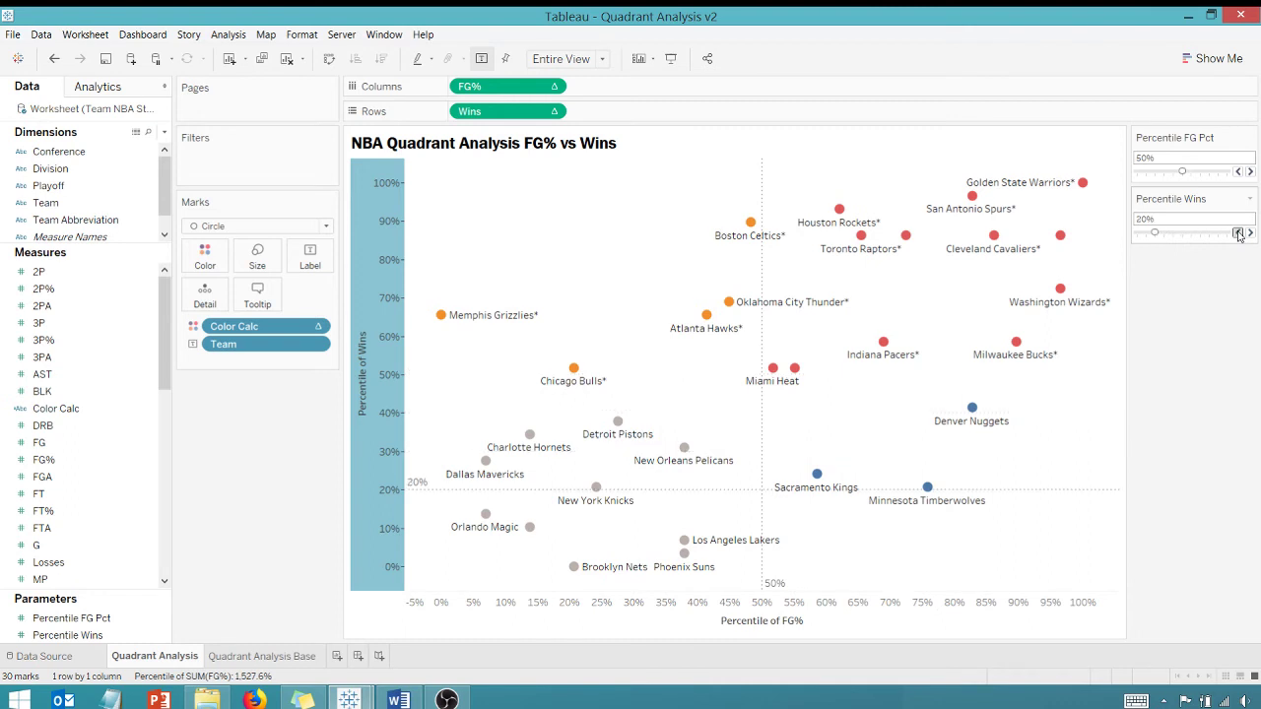
{"action": "left_click", "coordinate": [1238, 233]}
{"action": "left_click", "coordinate": [1250, 232]}
{"action": "left_click", "coordinate": [1250, 233]}
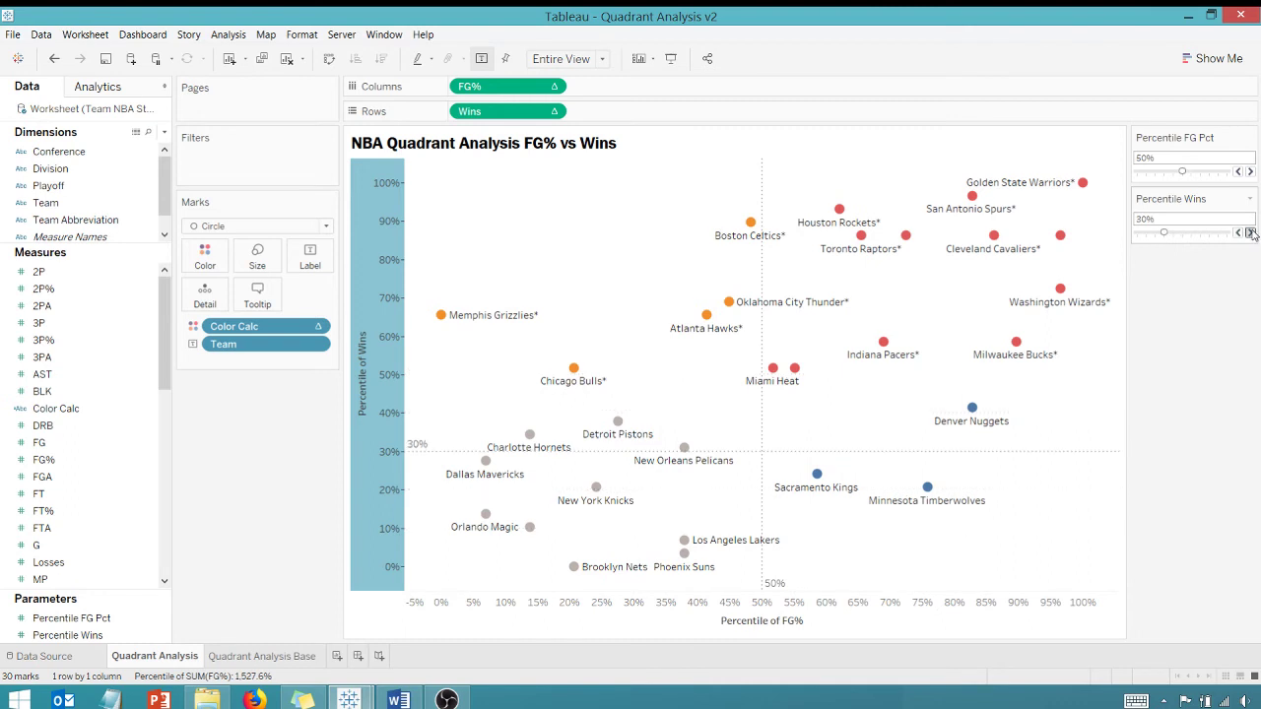
{"action": "left_click", "coordinate": [1251, 233]}
{"action": "left_click", "coordinate": [1250, 232]}
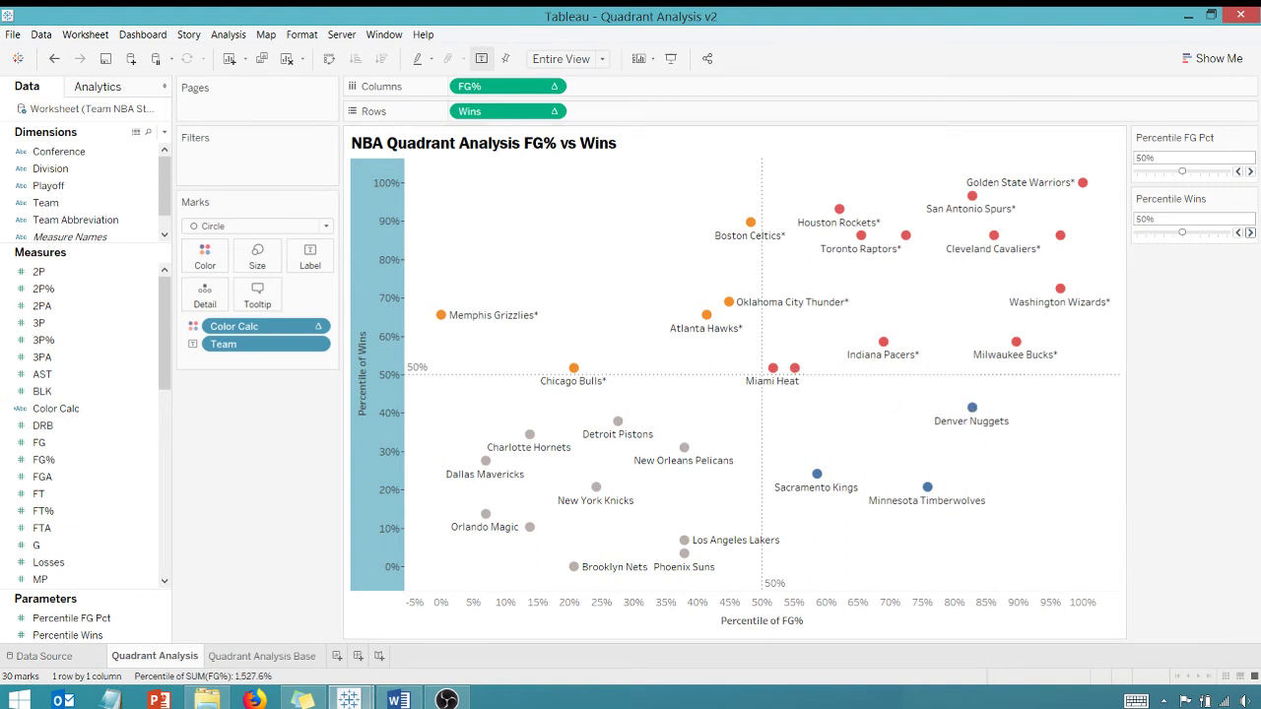
{"action": "key", "text": "alt+Tab"}
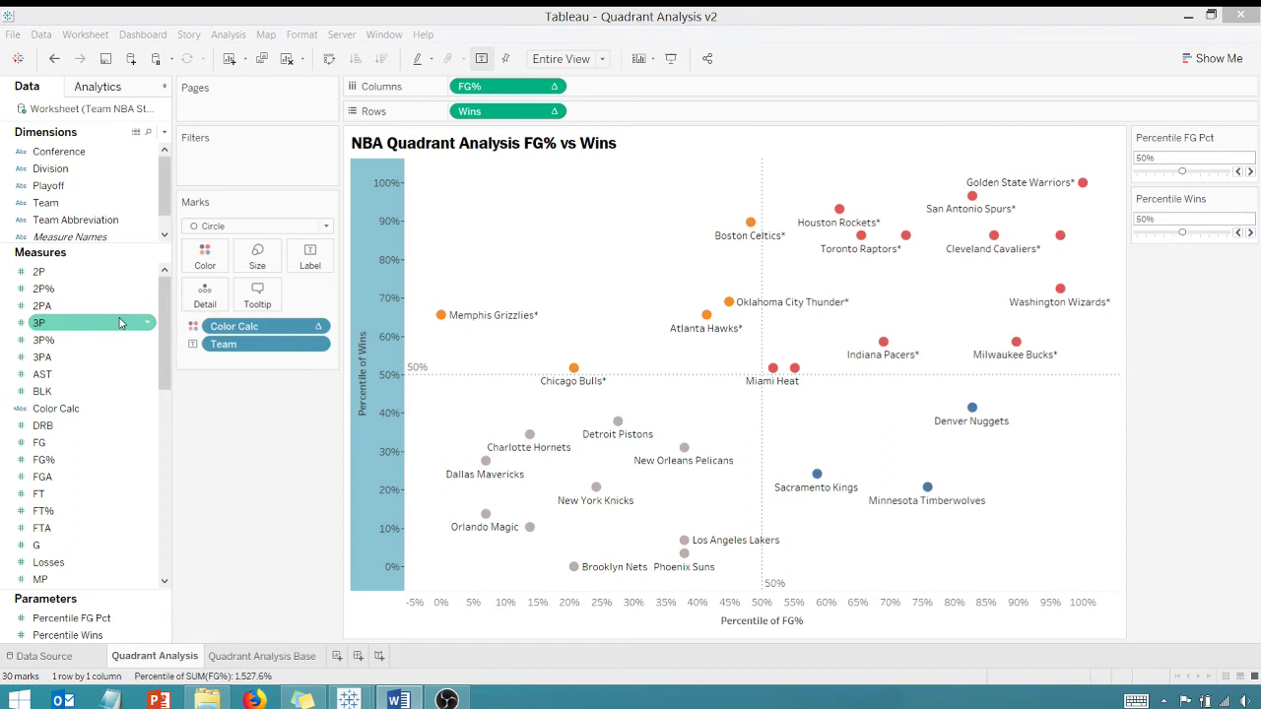
Step: Open the Color Calc formula editor, move it aside, and select the formula text to replace
{"action": "left_click", "coordinate": [71, 410]}
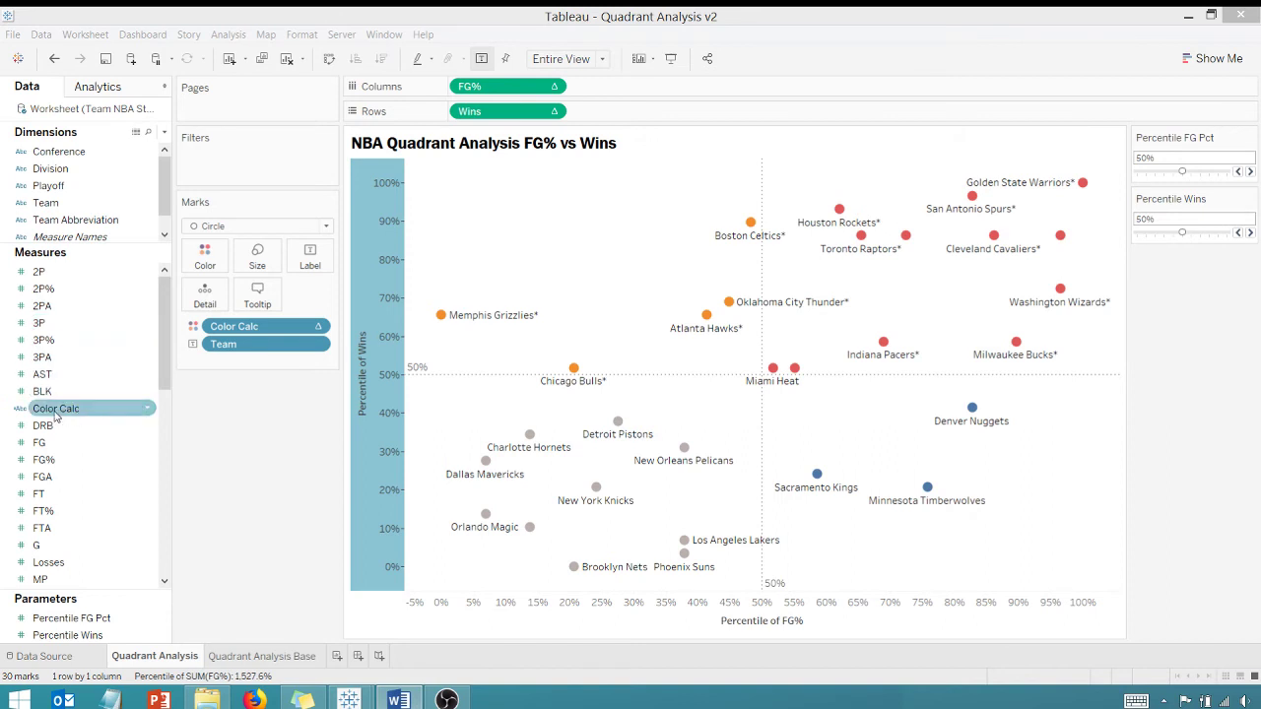
{"action": "right_click", "coordinate": [56, 415]}
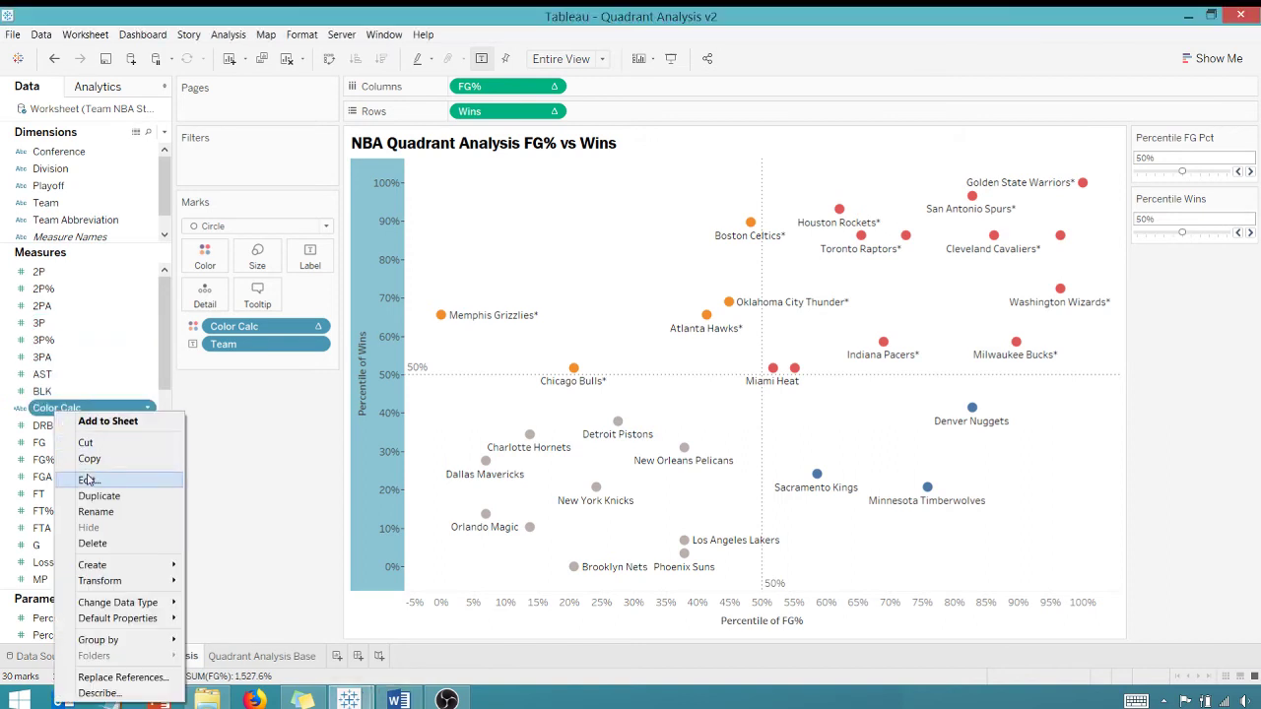
{"action": "left_click", "coordinate": [87, 480]}
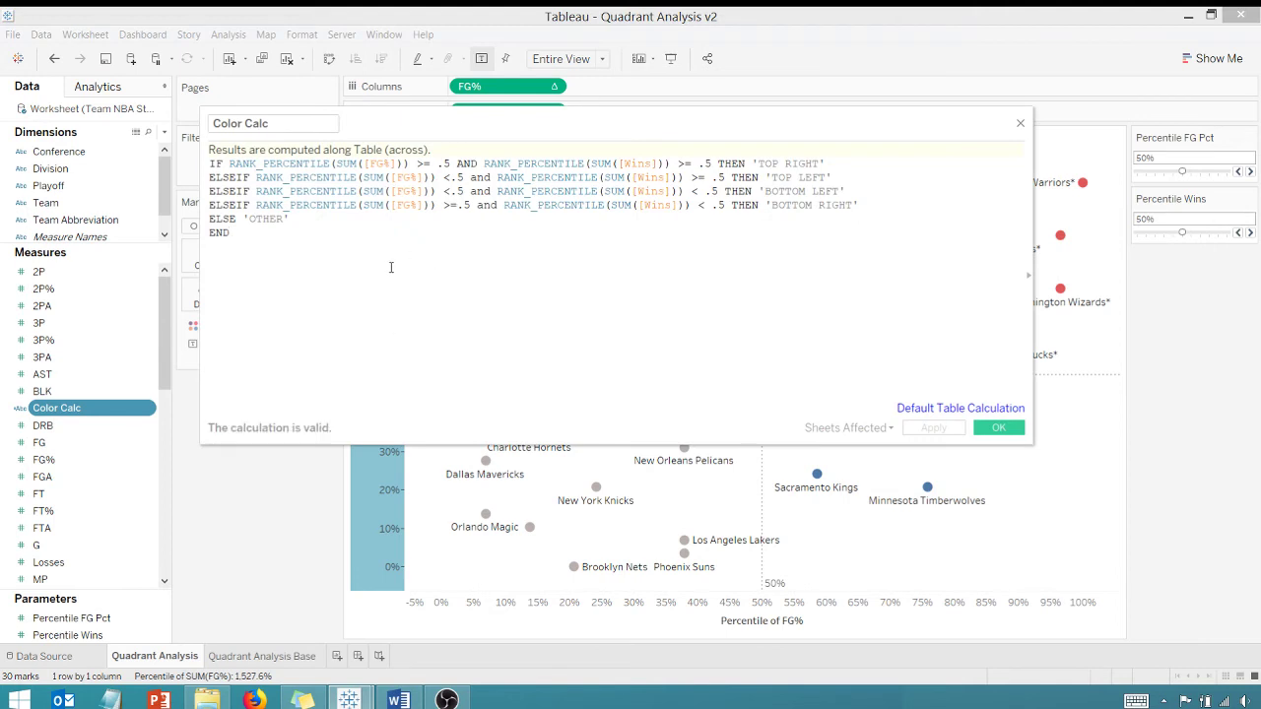
{"action": "left_click_drag", "start_coordinate": [496, 127], "coordinate": [503, 182]}
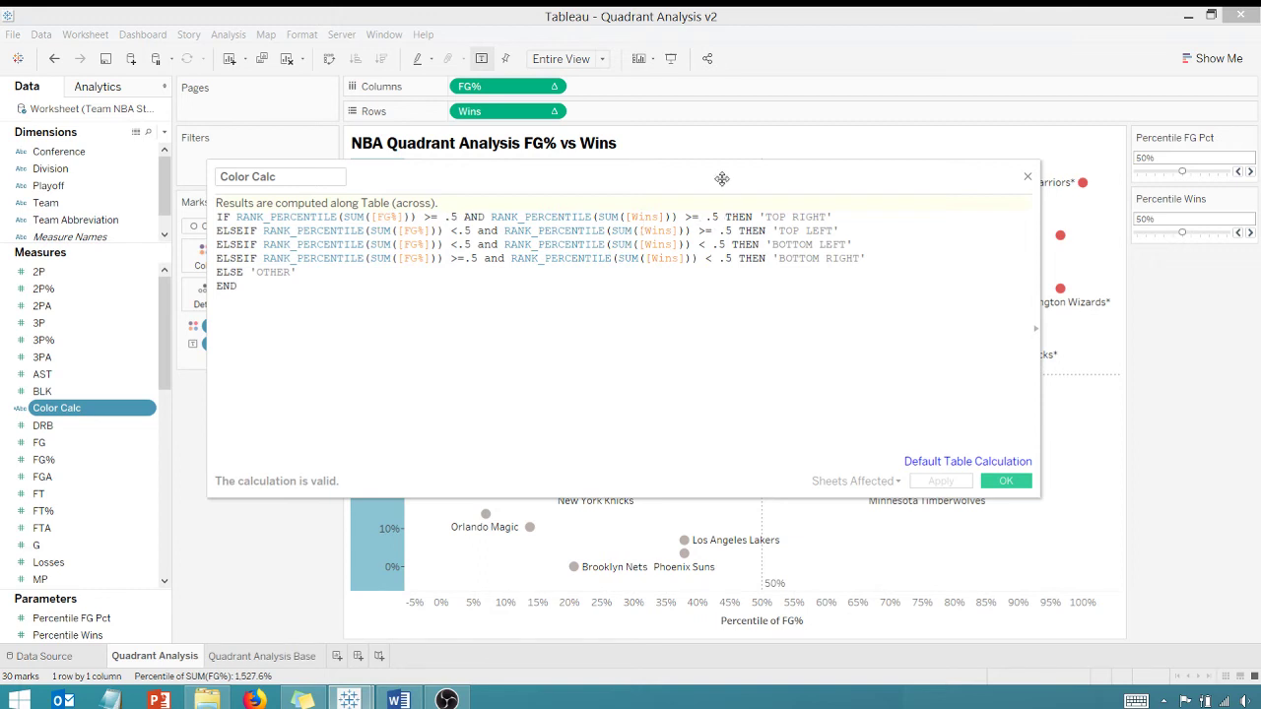
{"action": "left_click_drag", "start_coordinate": [723, 177], "coordinate": [772, 373]}
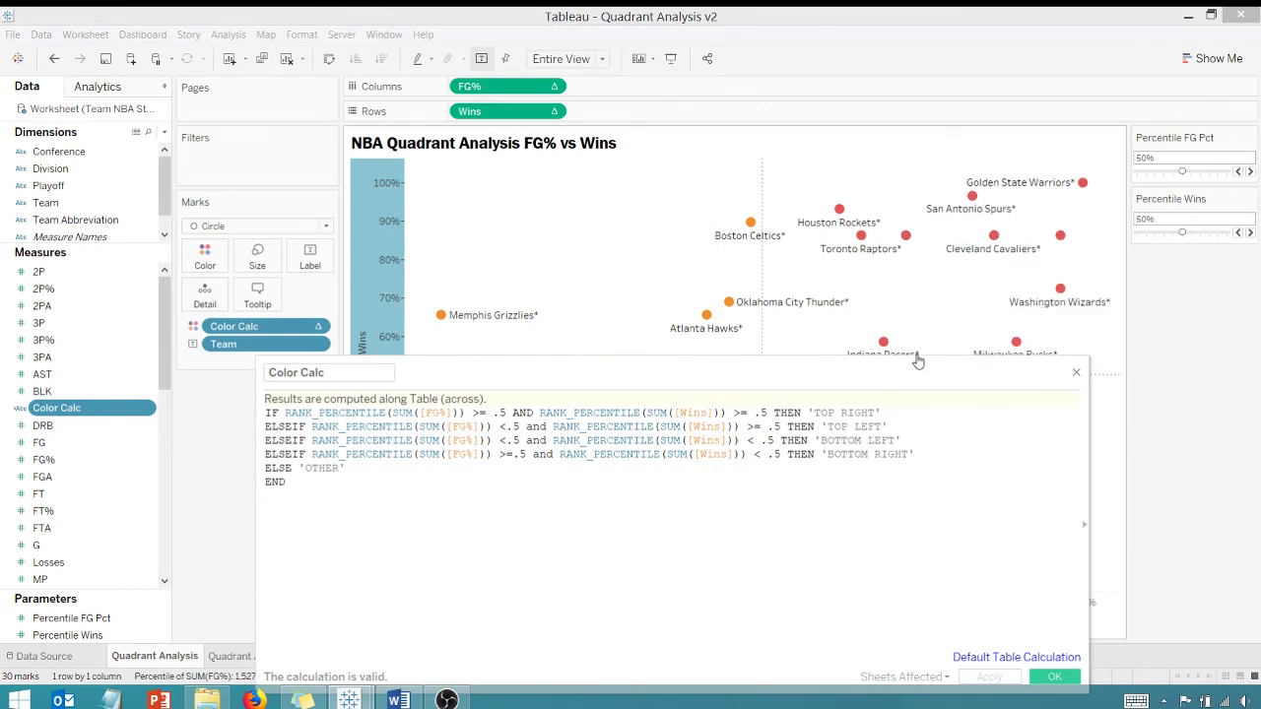
{"action": "left_click_drag", "start_coordinate": [907, 370], "coordinate": [911, 205]}
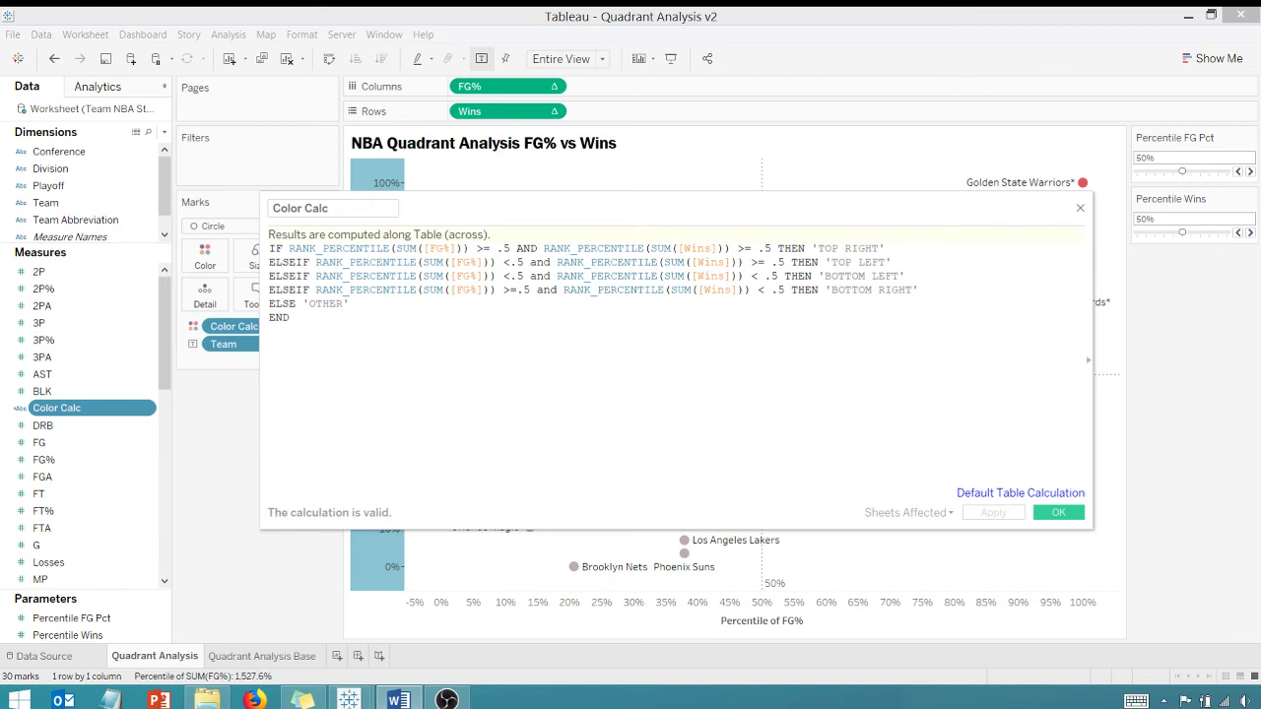
{"action": "left_click_drag", "start_coordinate": [292, 320], "coordinate": [255, 254]}
Step: Paste the Percentile FG Pct / Percentile Wins based formula, widen the editor, and save Color Calc
{"action": "type", "text": "IF RANK_PERCENTILE(SUM([FG%])) >= [Percentile FG Pct] AND RANK_PERCENTILE(SUM([Wins])) >= [Percentile Wins] THEN 'TOP RIGHT' ELSEIF RANK_PERCENTILE(SUM([FG%])) < [Percentile FG Pct] and RANK_PERCENTILE(SUM([Wins])) >= [Percentile Wins] THEN 'TOP LEFT' ELSEIF RANK_PERCENTILE(SUM([FG%])) < [Percentile FG Pct] and RANK_PERCENTILE(SUM([Wins])) < [Percentile Wins] THEN 'BOTTOM LEFT' ELSEIF RANK_PERCENTILE(SUM([FG%])) >= [Percentile FG Pct] and RANK_PERCENTILE(SUM([Wins])) < [Percentile Wins] THEN 'BOTTOM RIGHT' ELSE 'OTHER' END"}
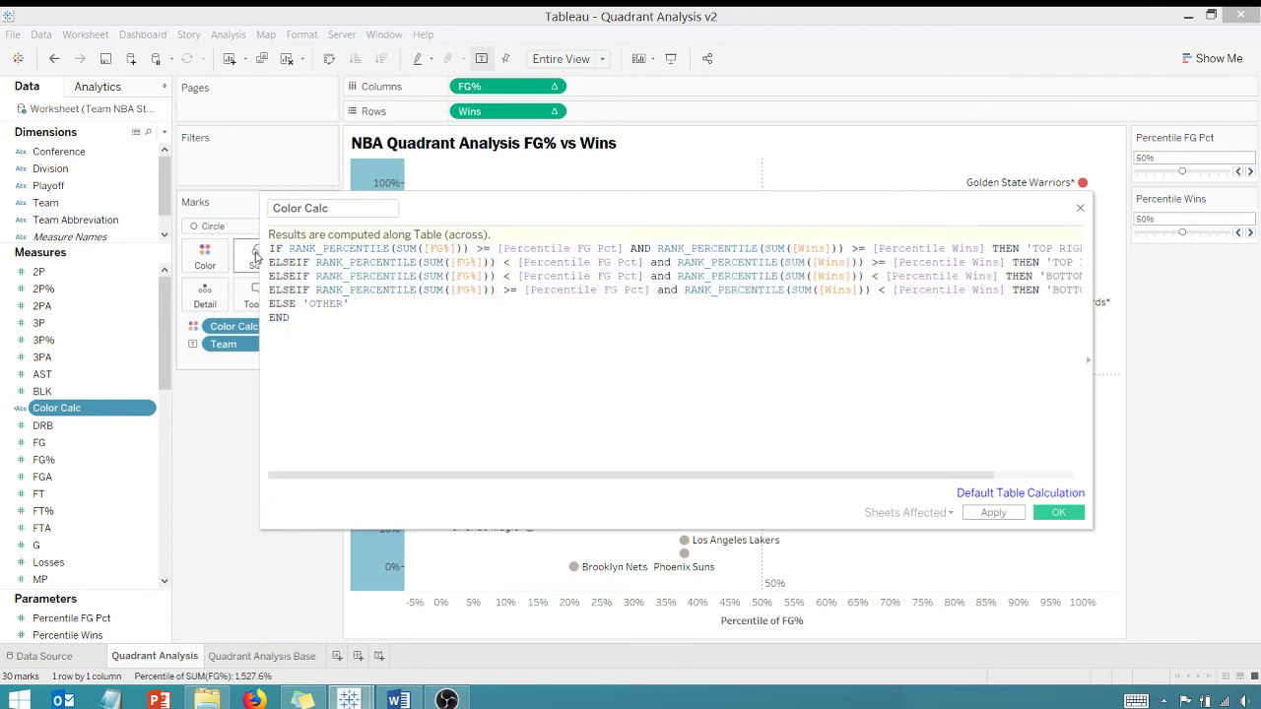
{"action": "left_click_drag", "start_coordinate": [900, 218], "coordinate": [672, 163]}
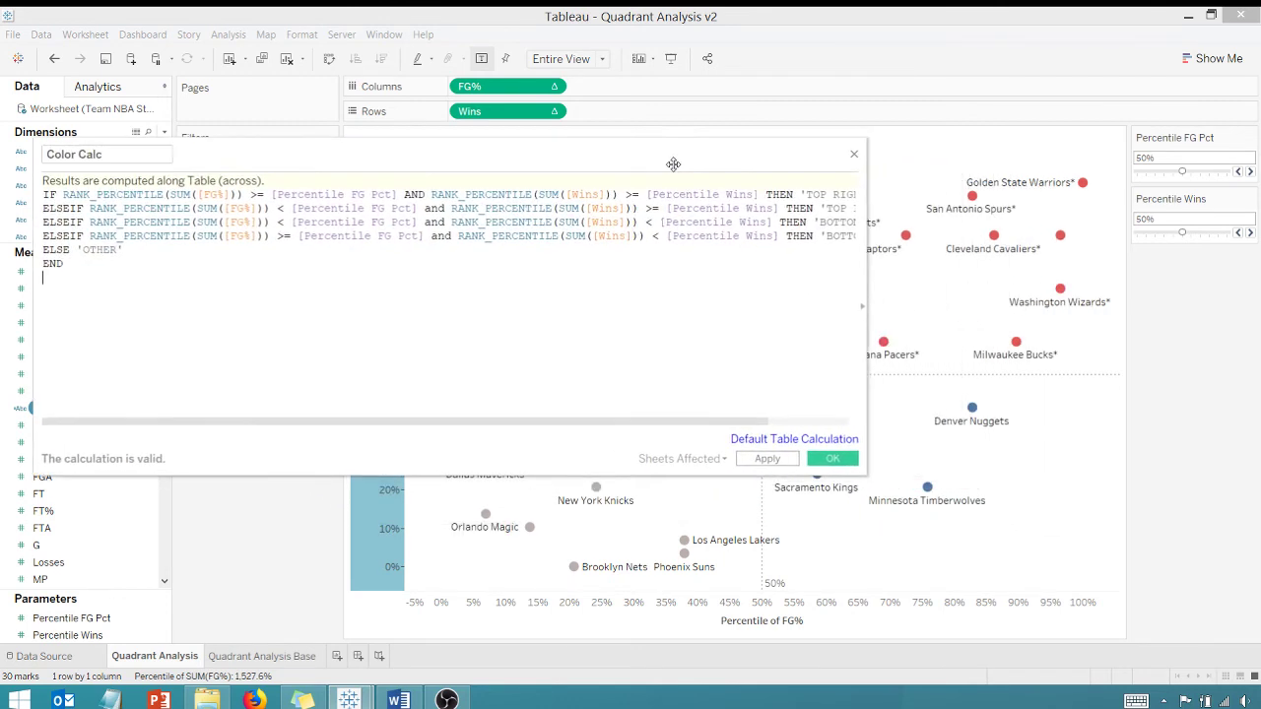
{"action": "left_click_drag", "start_coordinate": [867, 263], "coordinate": [1032, 263]}
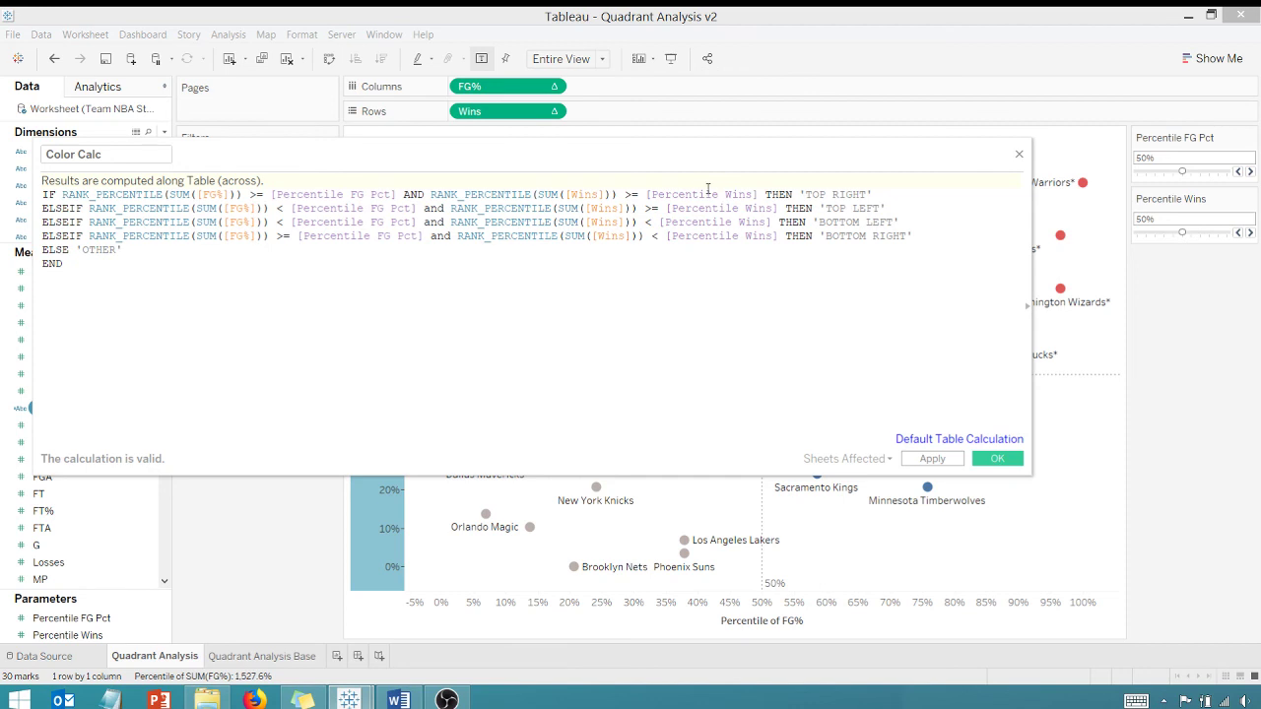
{"action": "left_click_drag", "start_coordinate": [667, 163], "coordinate": [778, 166]}
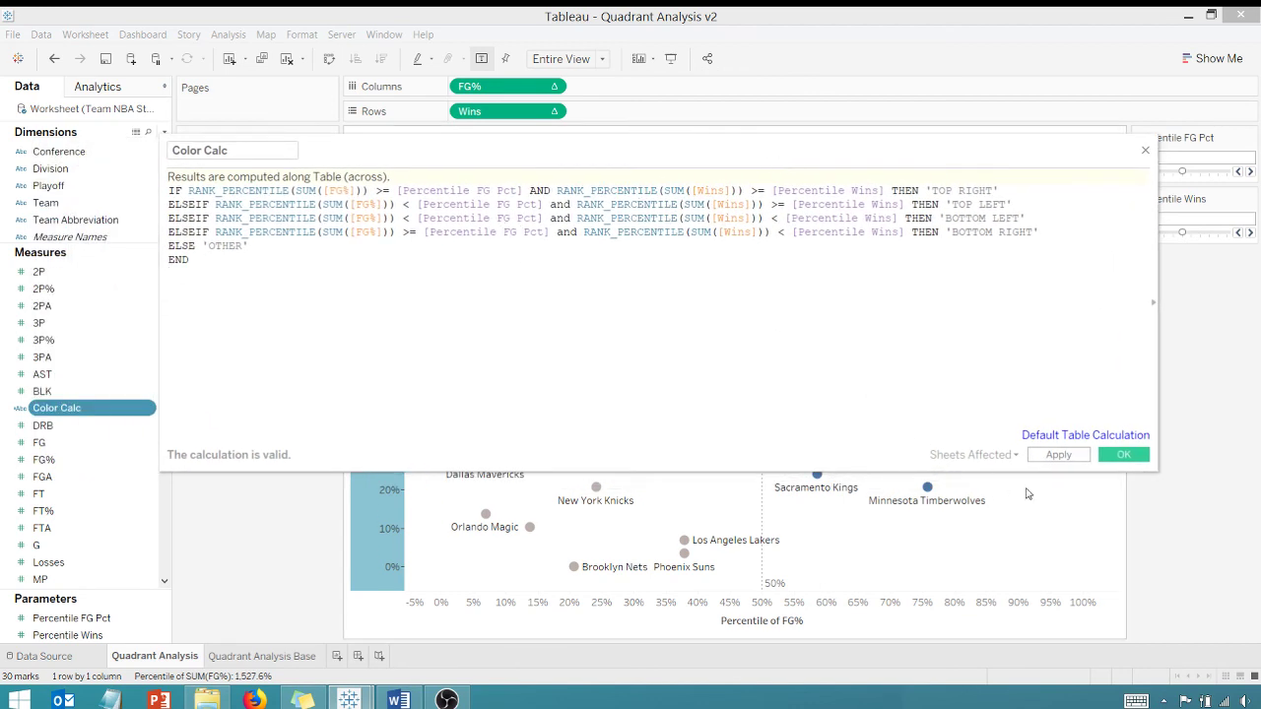
{"action": "left_click", "coordinate": [1122, 460]}
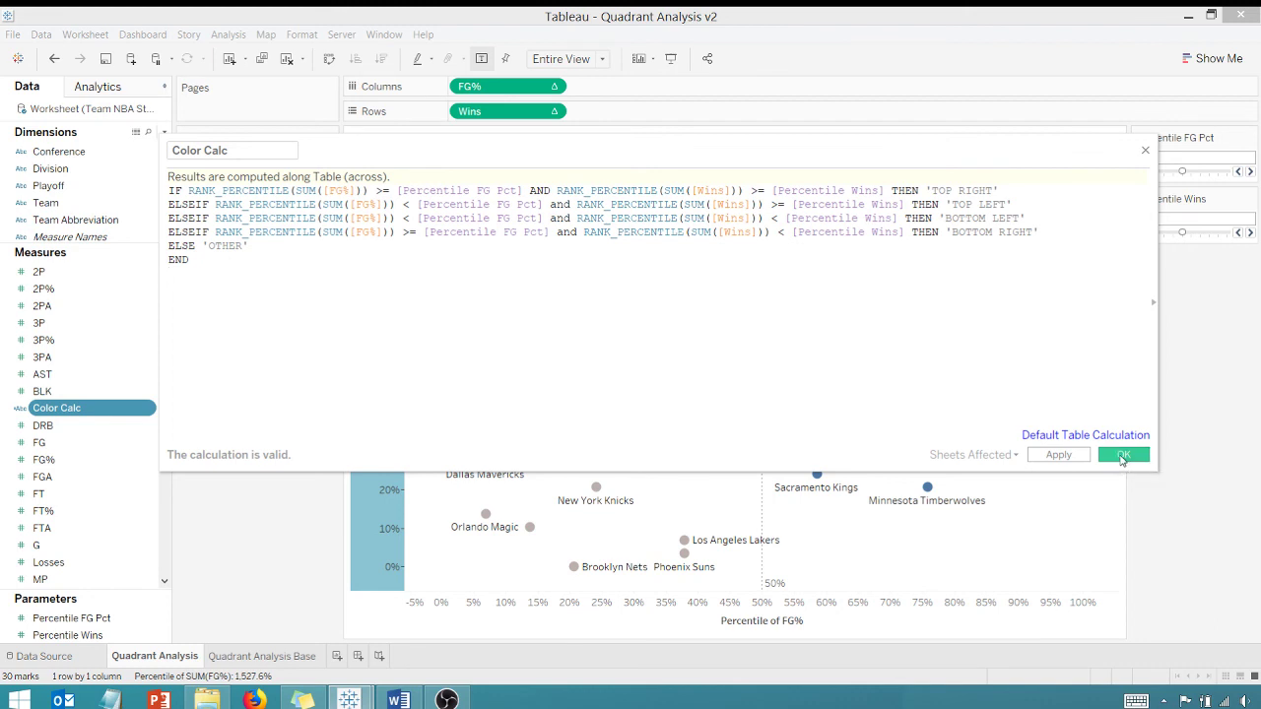
Step: Step Percentile FG Pct down to 10% and back up to 50% to test the quadrant colours
{"action": "left_click", "coordinate": [1241, 172]}
{"action": "left_click", "coordinate": [1240, 173]}
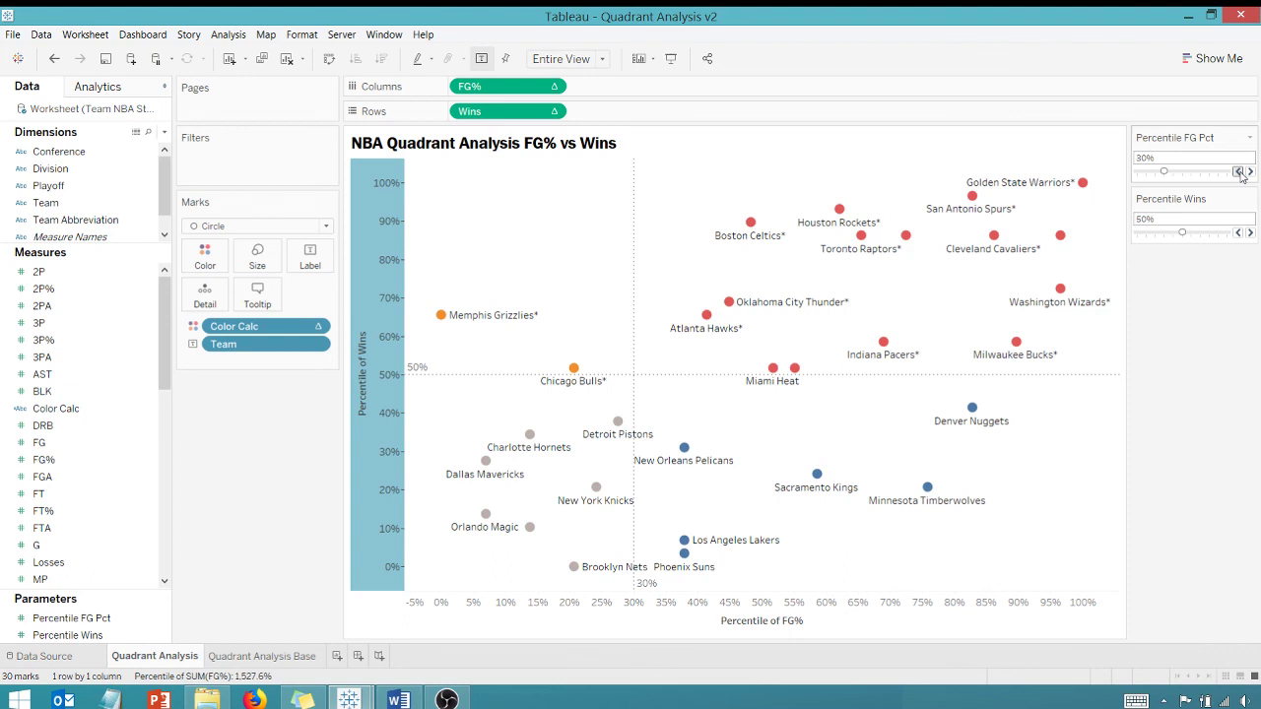
{"action": "left_click", "coordinate": [1239, 173]}
{"action": "left_click", "coordinate": [1240, 172]}
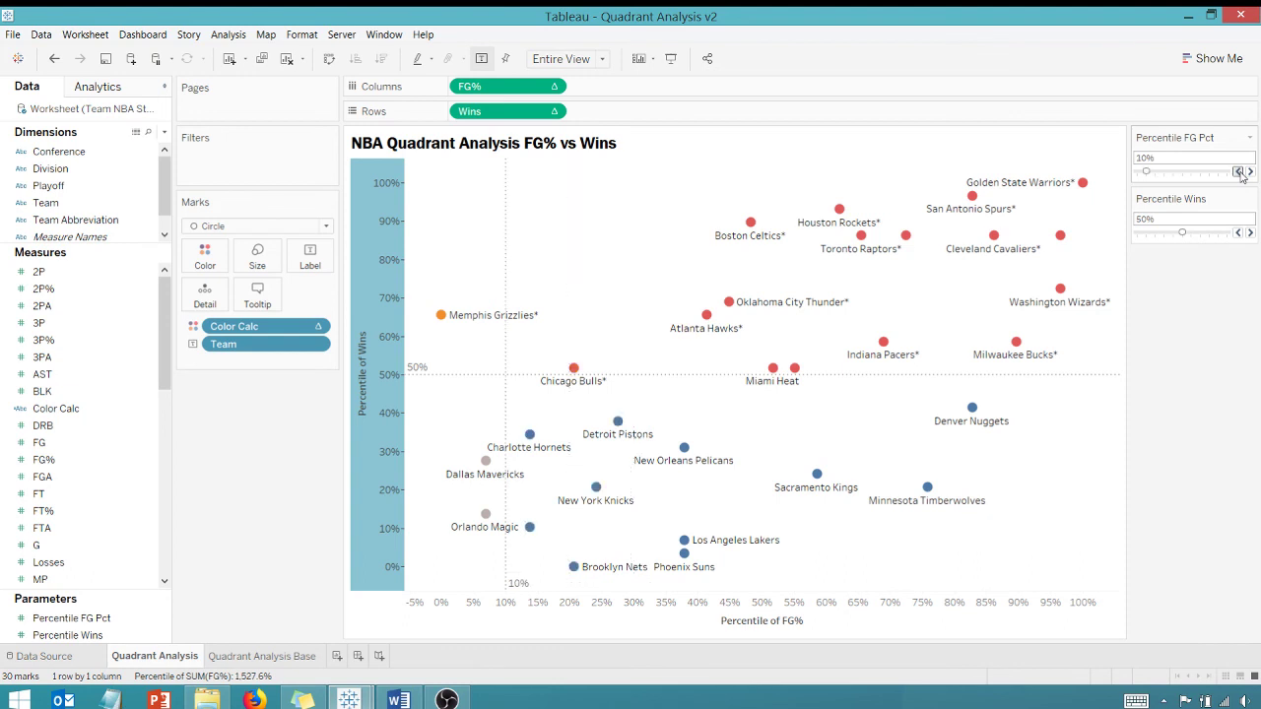
{"action": "left_click", "coordinate": [1251, 173]}
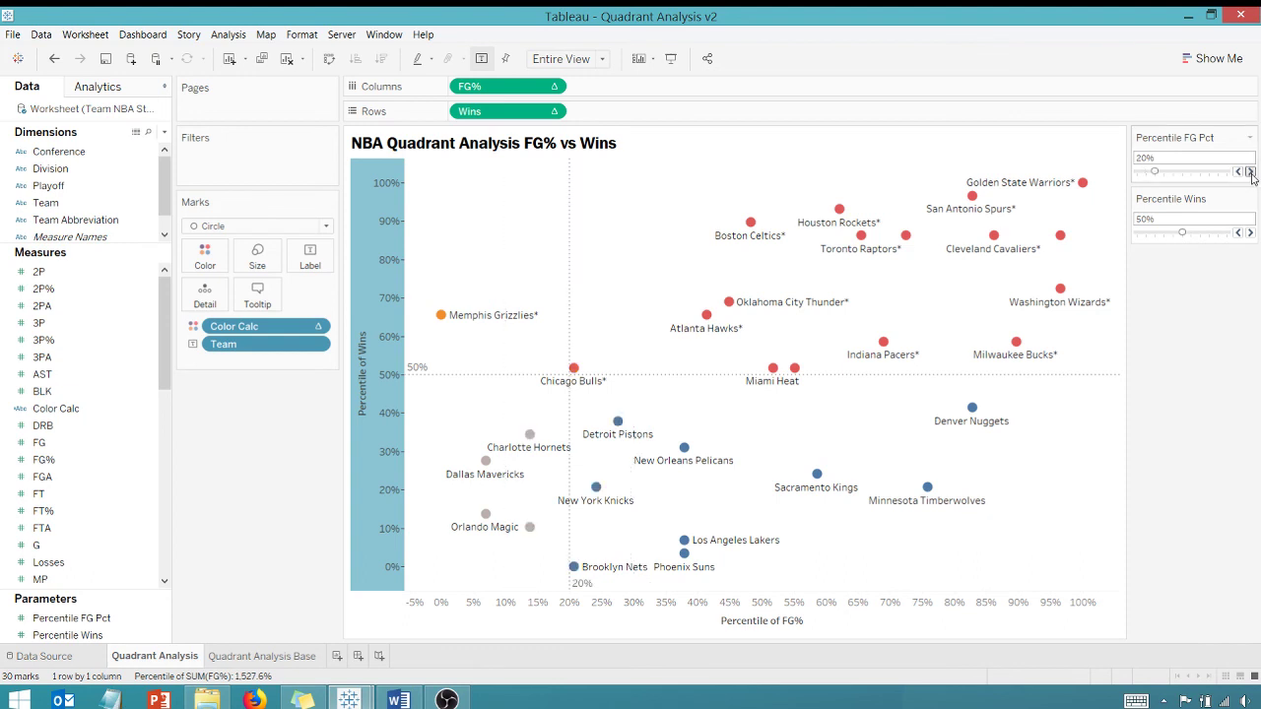
{"action": "left_click", "coordinate": [1250, 172]}
{"action": "left_click", "coordinate": [1250, 172]}
{"action": "left_click", "coordinate": [1250, 172]}
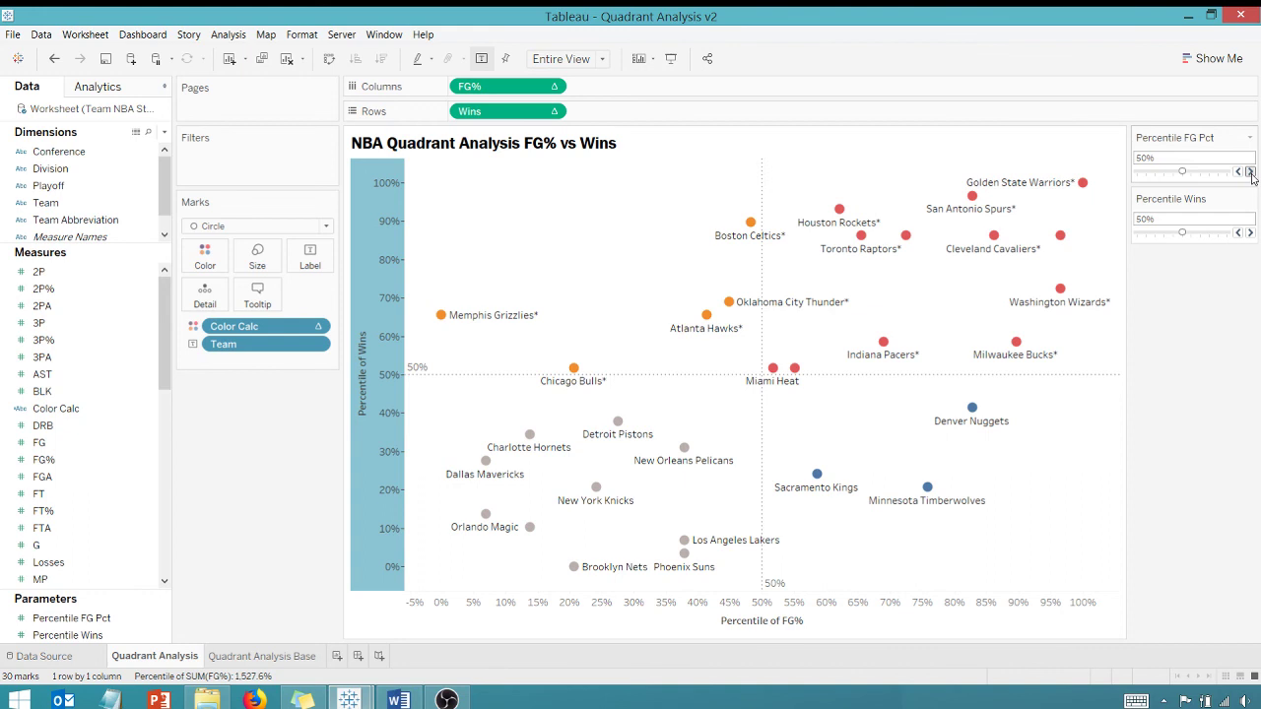
Step: Lower Percentile Wins step by step to 0%, checking the dotted line and colours move
{"action": "left_click", "coordinate": [1239, 233]}
{"action": "left_click", "coordinate": [1239, 234]}
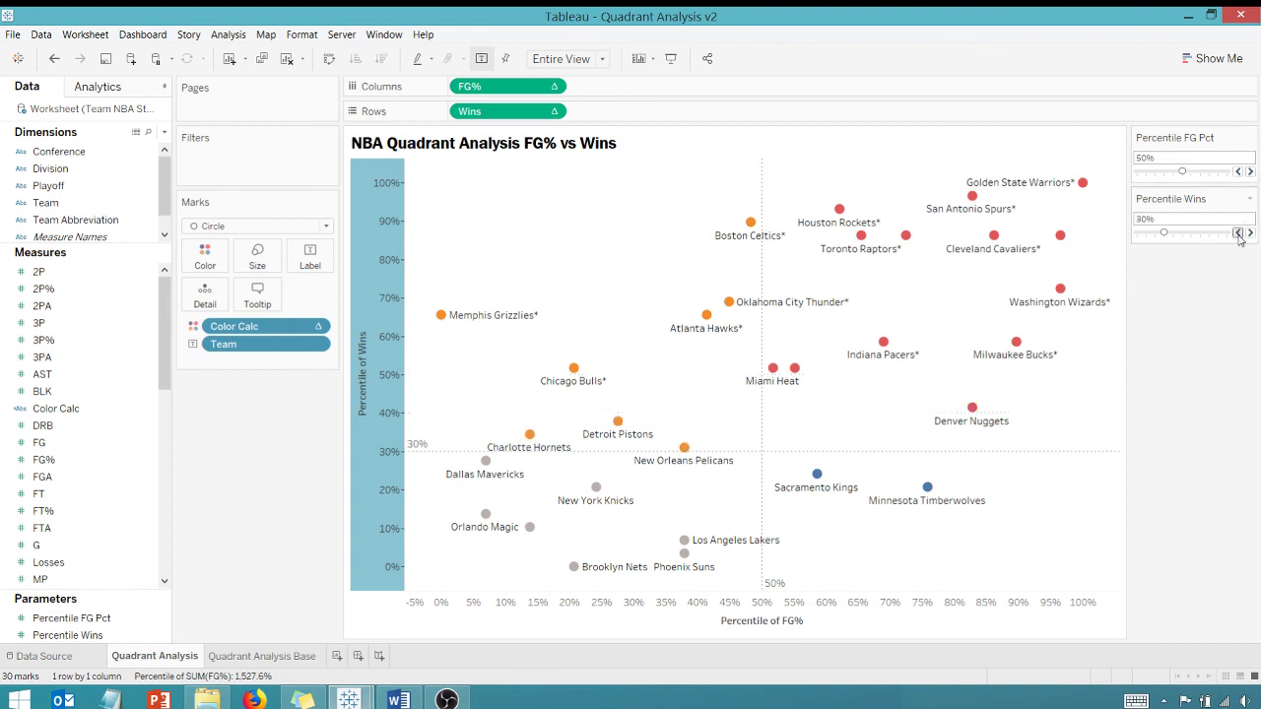
{"action": "left_click", "coordinate": [1238, 234]}
{"action": "left_click", "coordinate": [1238, 234]}
{"action": "left_click", "coordinate": [1238, 234]}
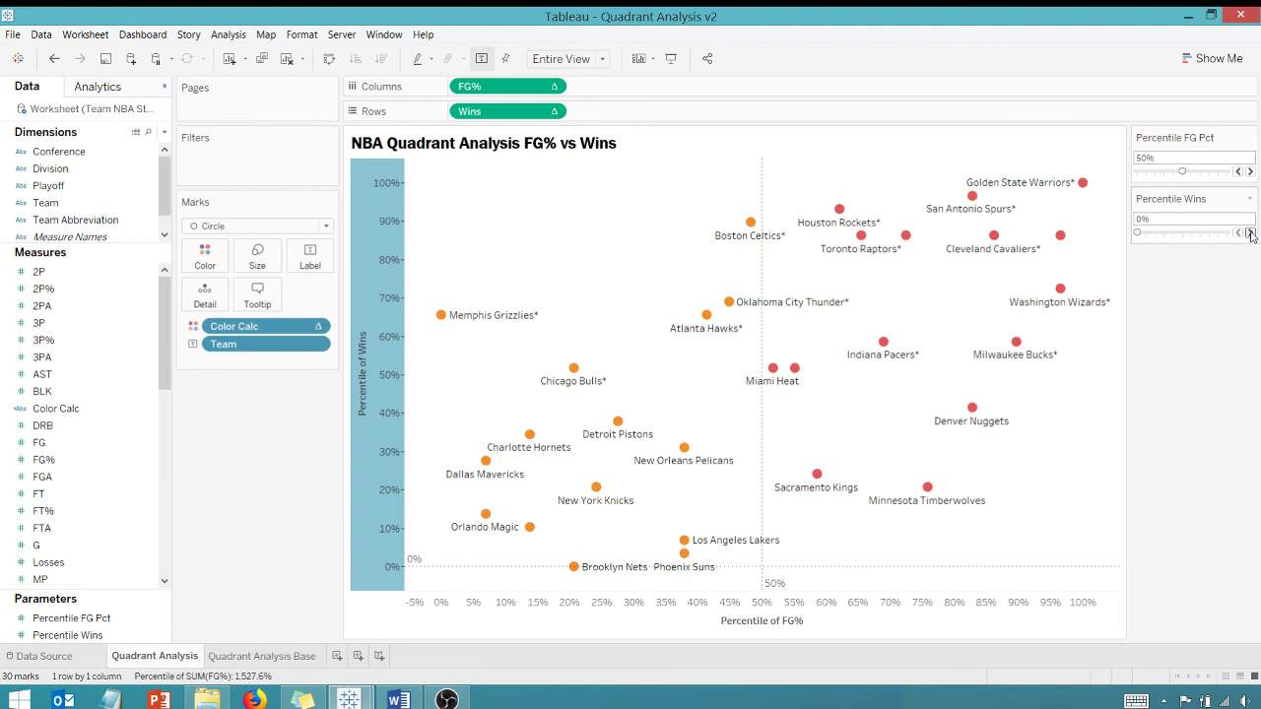
Step: Raise Percentile Wins up to 80%, then bring it back to 50%
{"action": "left_click", "coordinate": [1251, 234]}
{"action": "left_click", "coordinate": [1250, 233]}
{"action": "left_click", "coordinate": [1251, 233]}
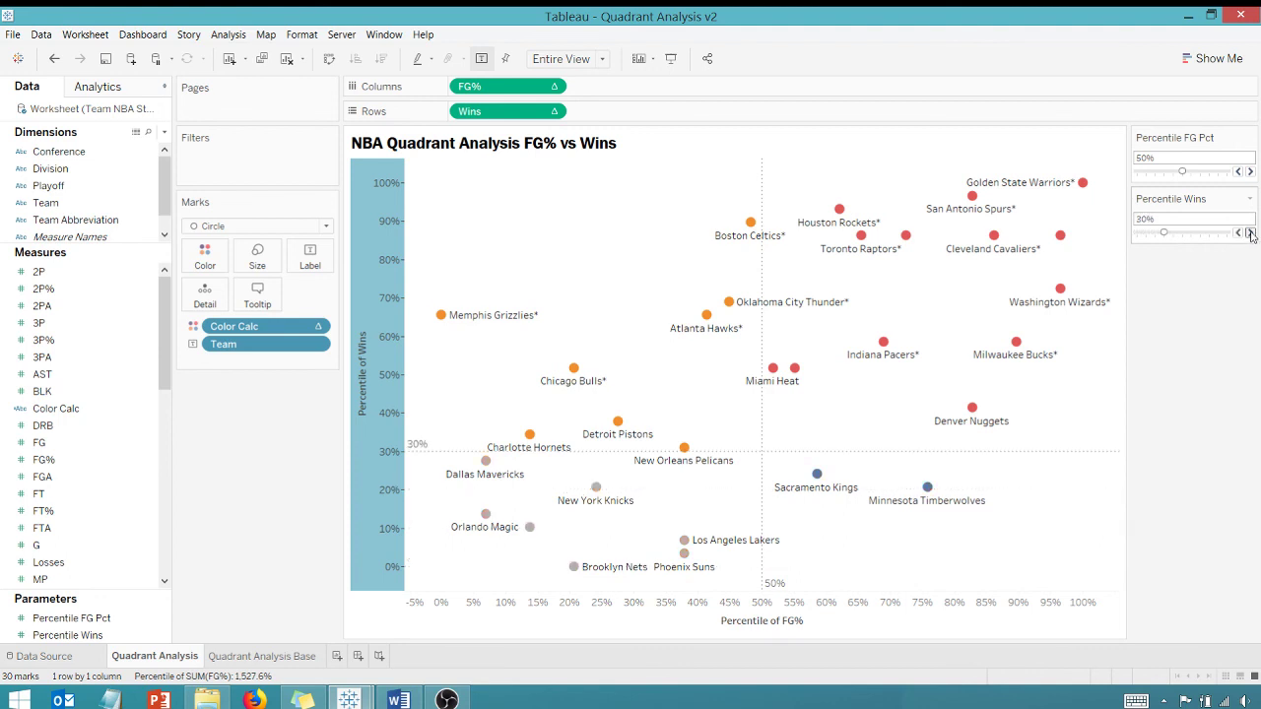
{"action": "left_click", "coordinate": [1250, 234]}
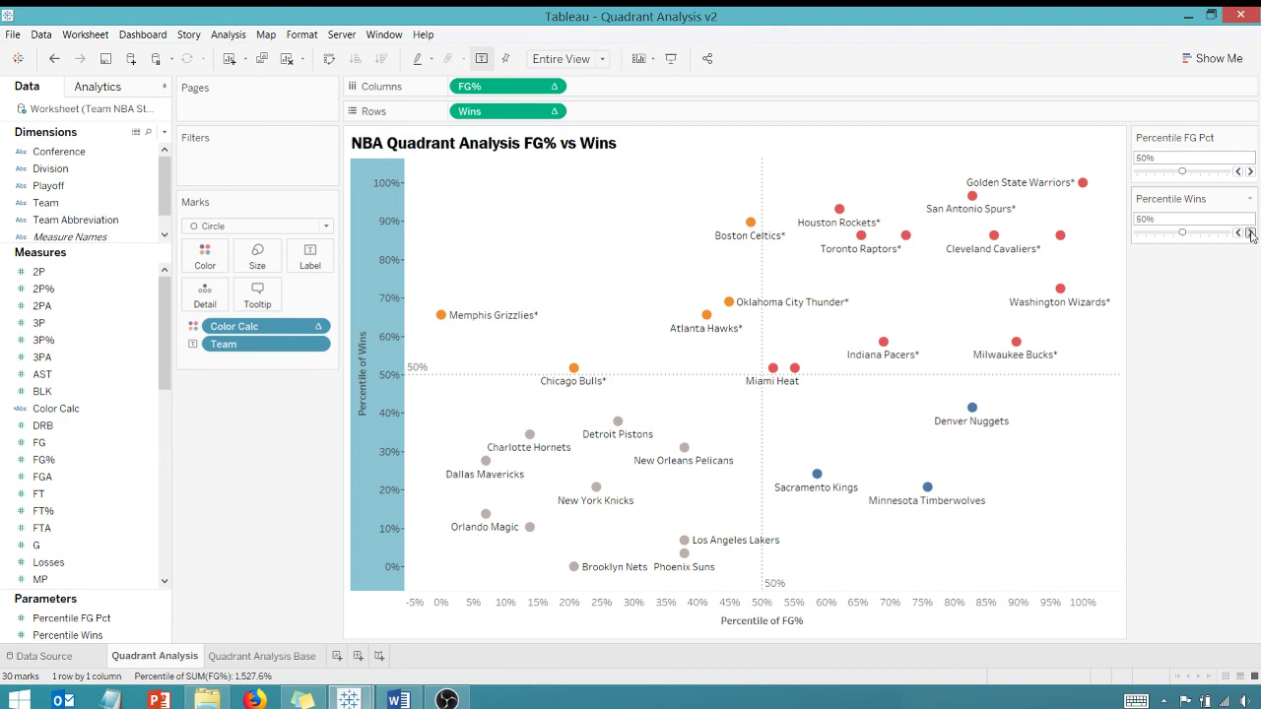
{"action": "left_click", "coordinate": [1250, 233]}
{"action": "left_click", "coordinate": [1251, 233]}
{"action": "left_click", "coordinate": [1250, 234]}
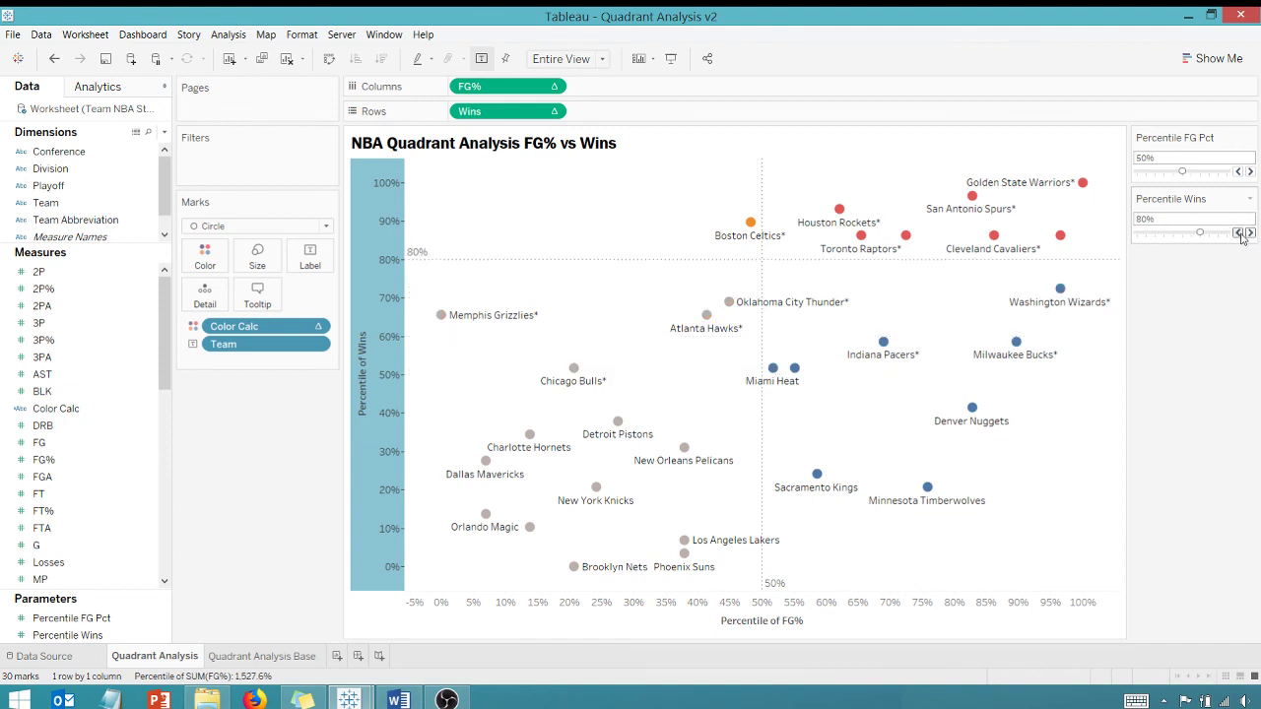
{"action": "left_click", "coordinate": [1239, 234]}
{"action": "left_click", "coordinate": [1239, 234]}
{"action": "left_click", "coordinate": [1239, 233]}
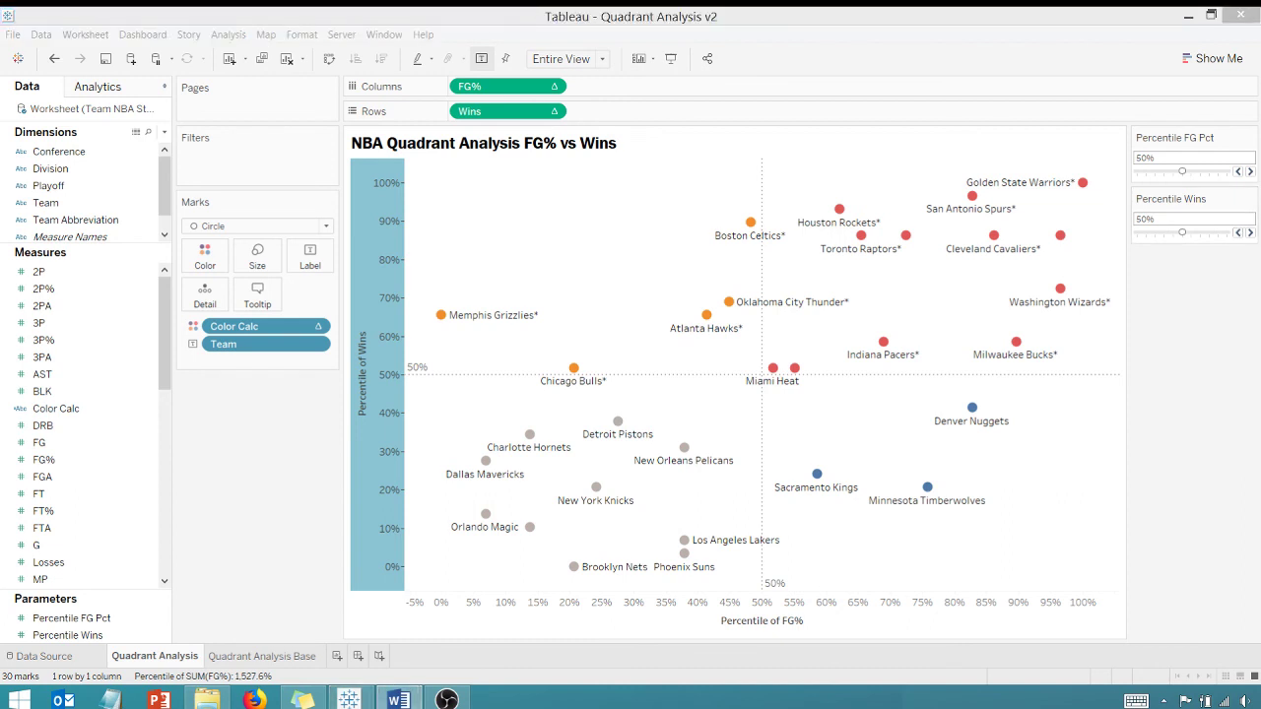
{"action": "key", "text": "alt+Tab"}
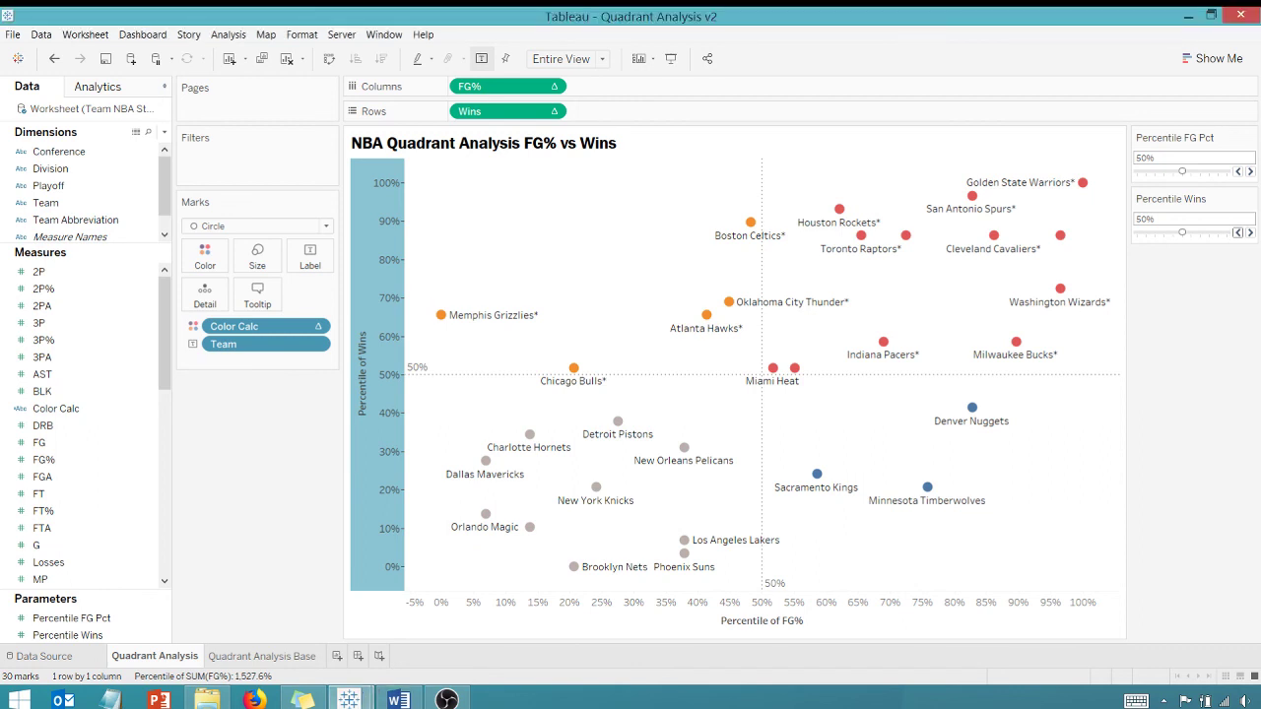
{"action": "key", "text": "alt+Tab"}
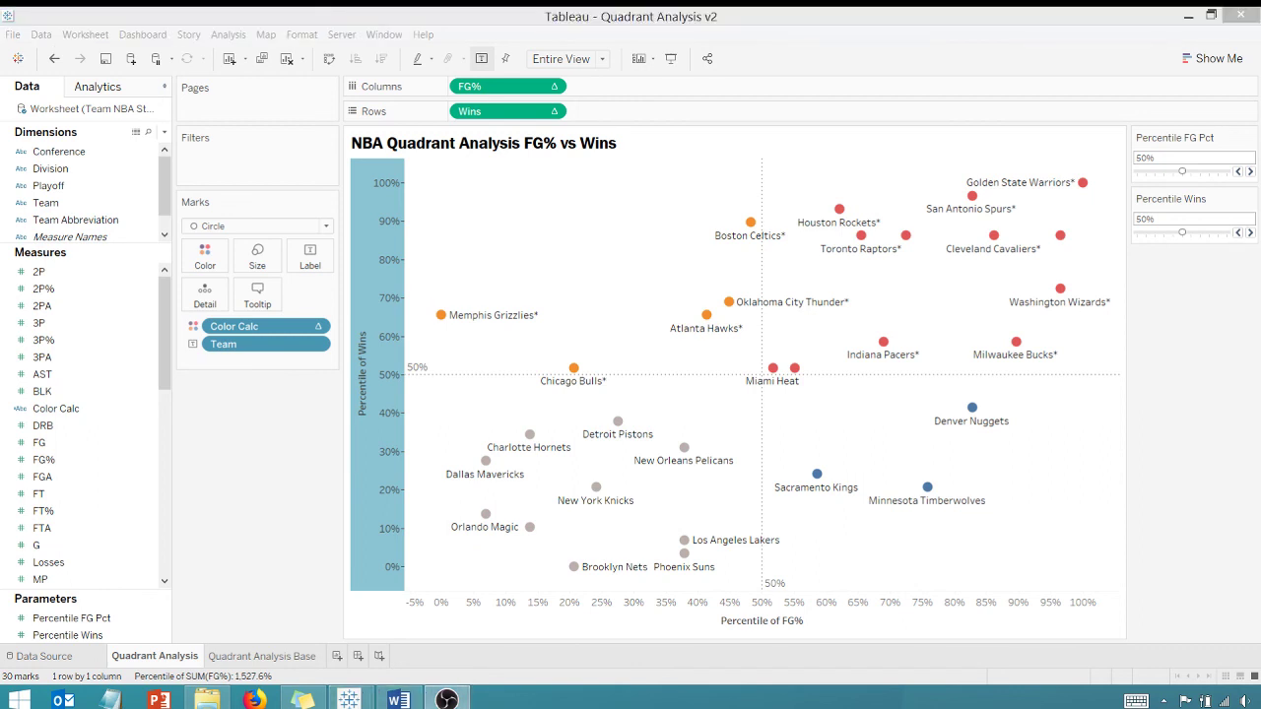